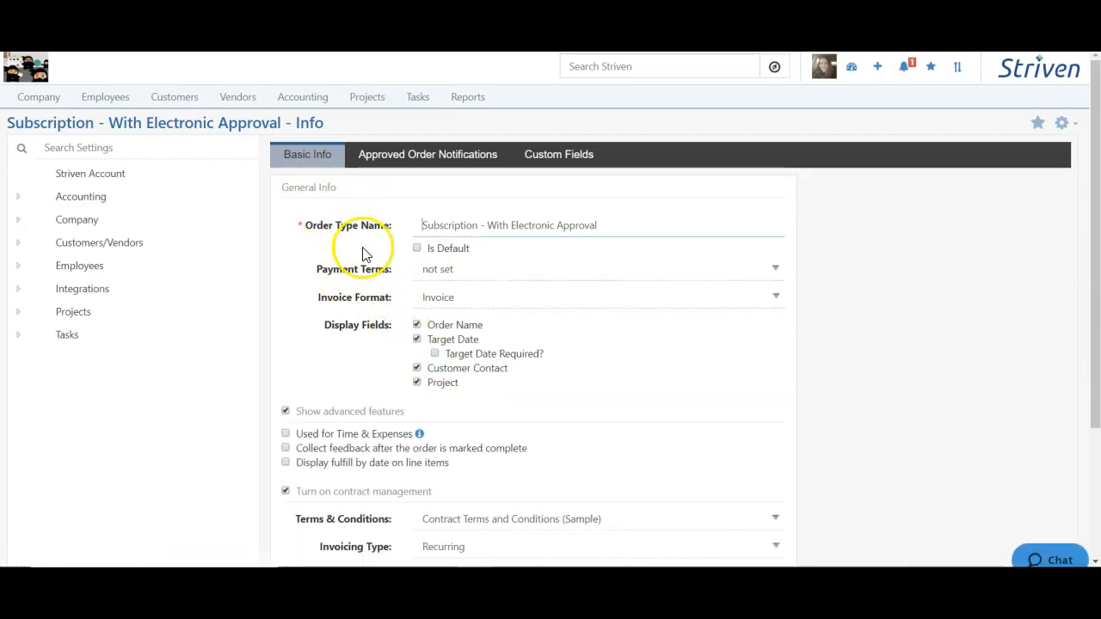
Step: Set the order type's payment terms to Net 15 and keep its invoicing type as Recurring
left_click(468, 274)
left_click(454, 333)
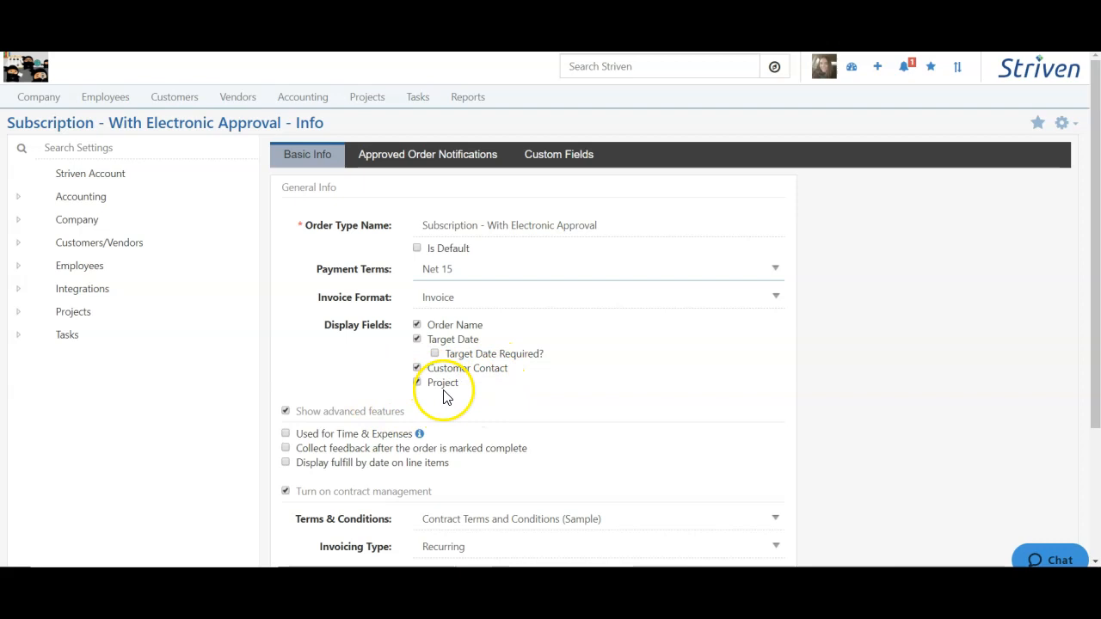
scroll(446, 396, "down", 2)
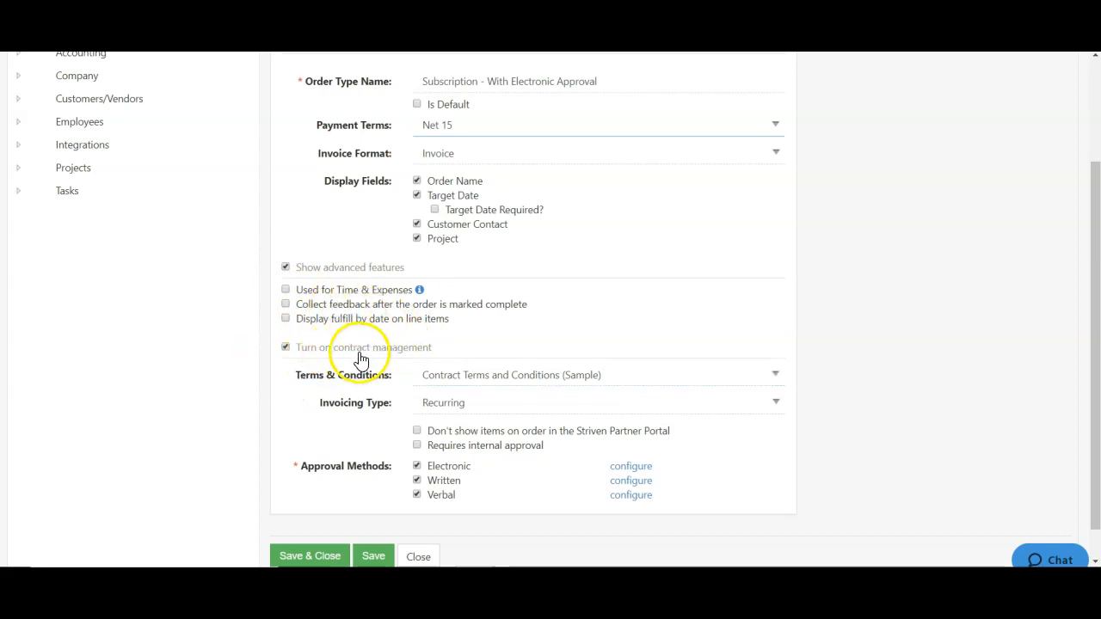
mouse_move(439, 383)
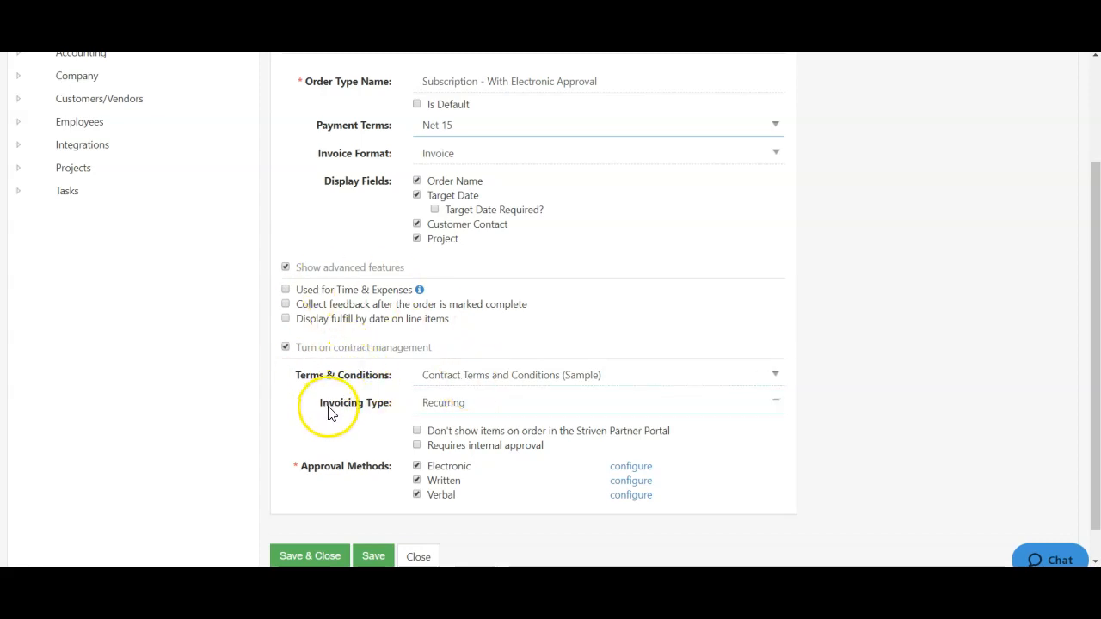
left_click(451, 410)
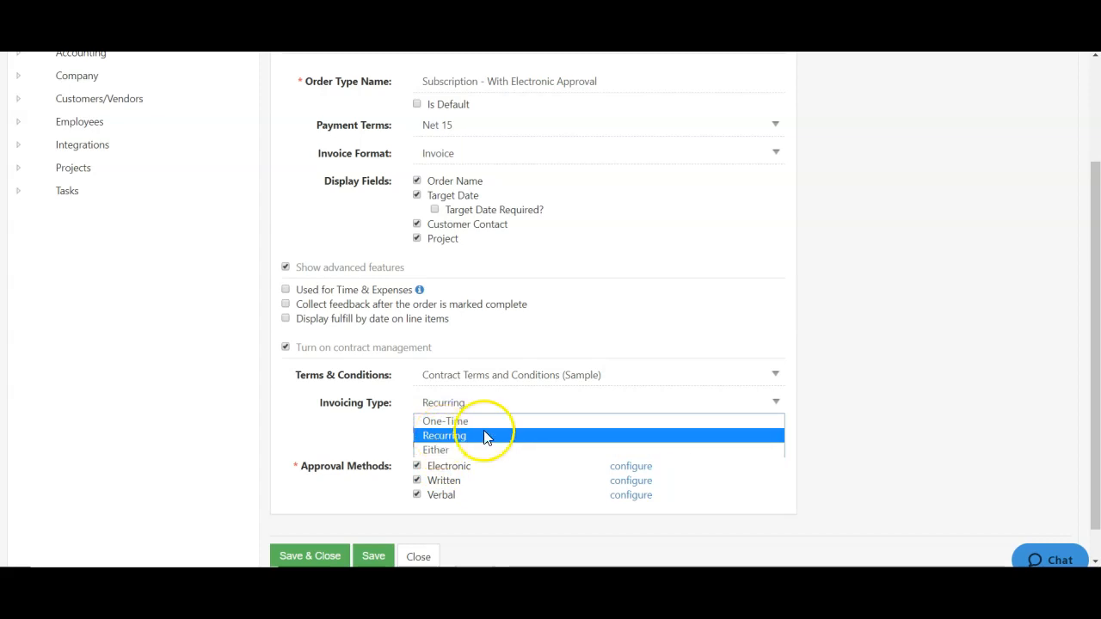
left_click(383, 438)
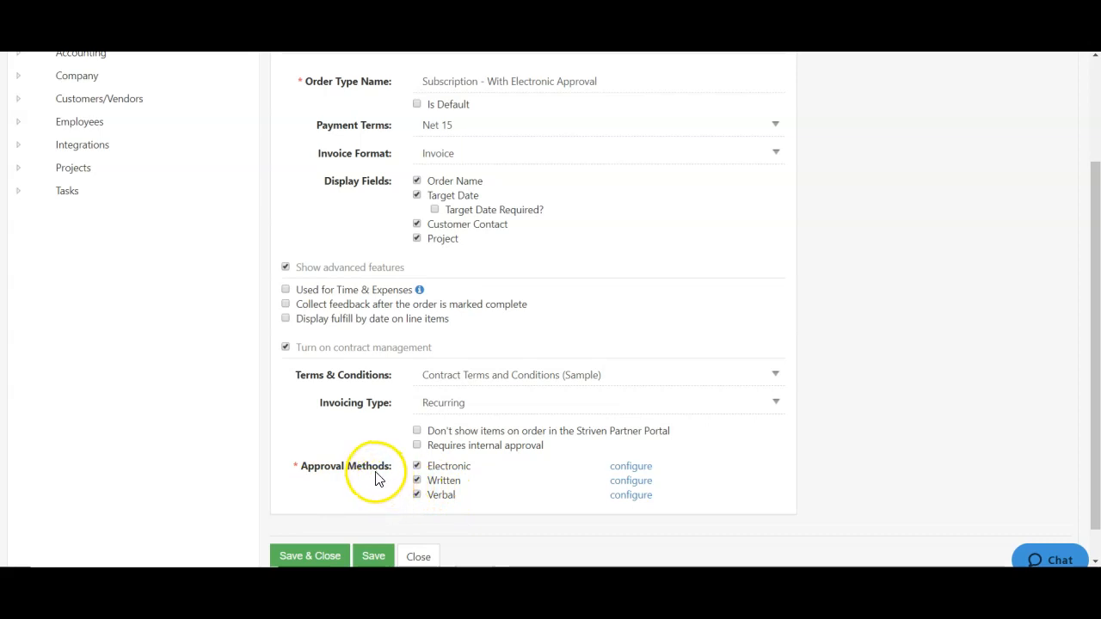
Step: Start a new approved order notification recipient and choose the employee who receives it
scroll(376, 480, "up", 3)
left_click(386, 160)
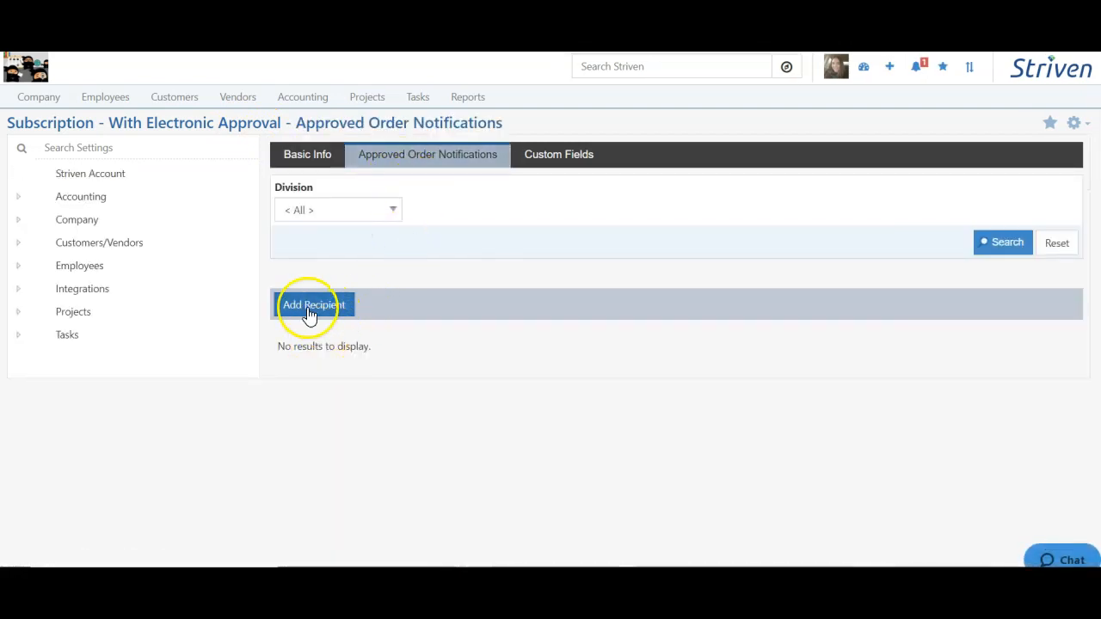
left_click(308, 312)
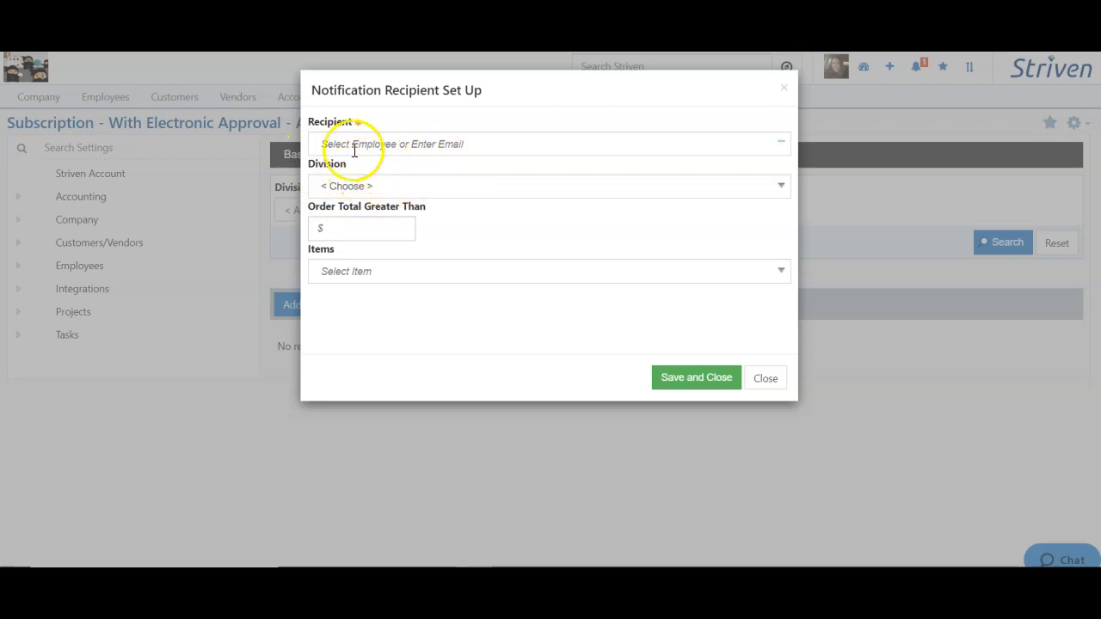
left_click(458, 144)
type("tri")
key("Return")
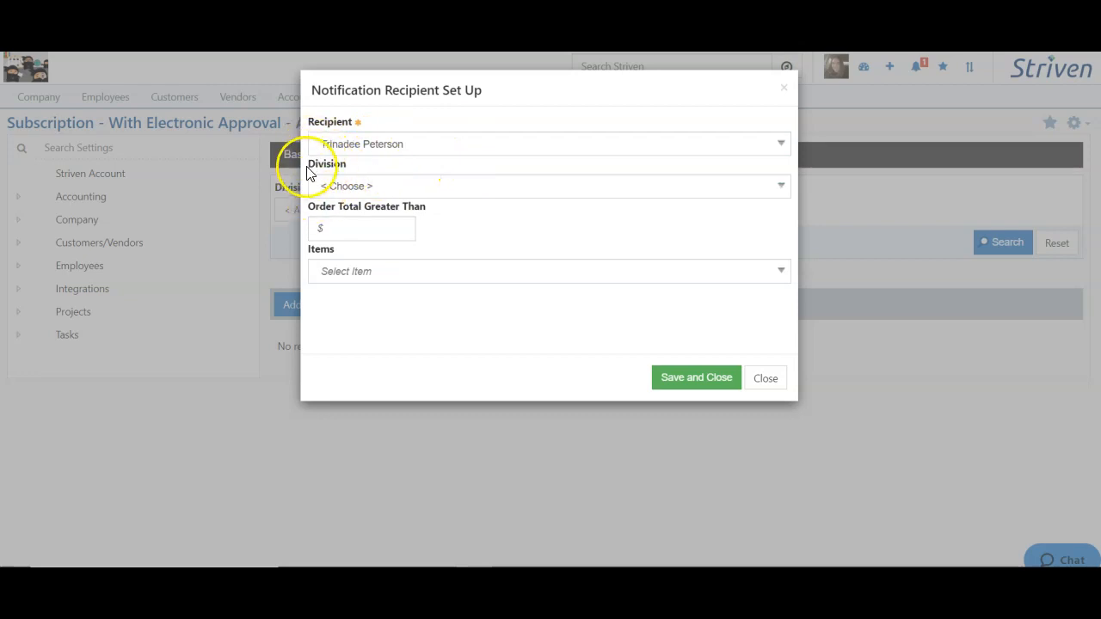
Step: Save the notification recipient with the division, order total and item conditions left unset
left_click(356, 184)
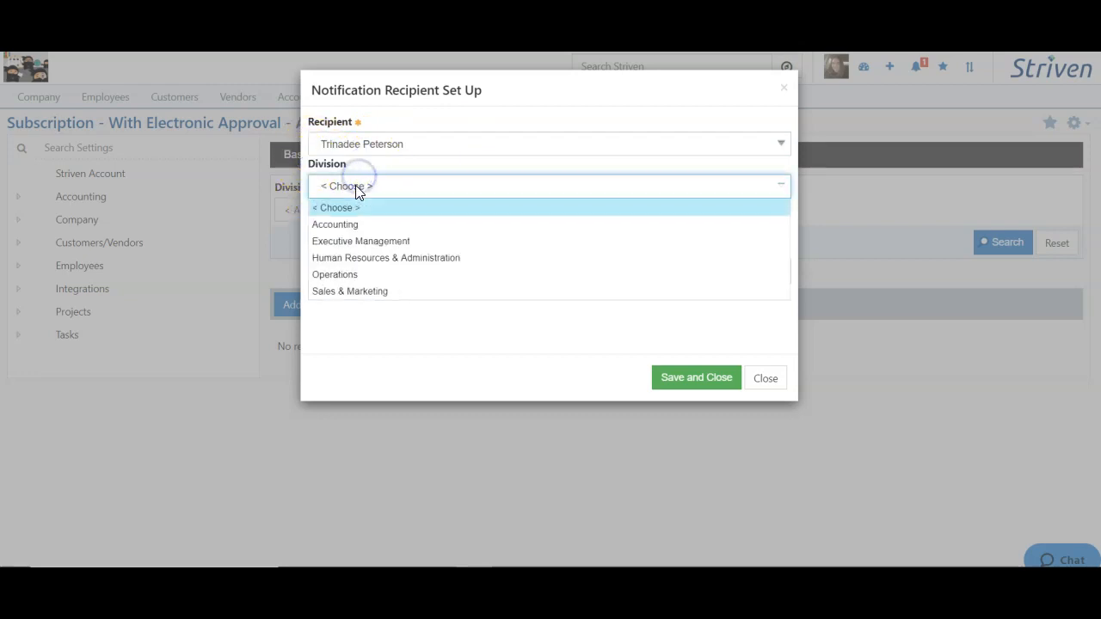
left_click(368, 157)
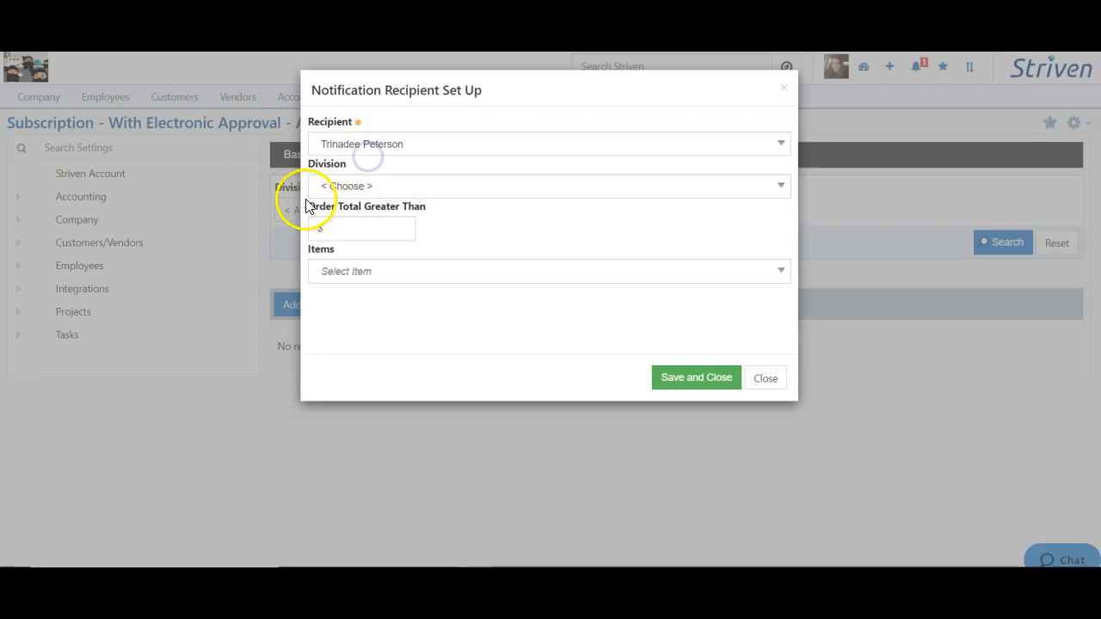
left_click(386, 225)
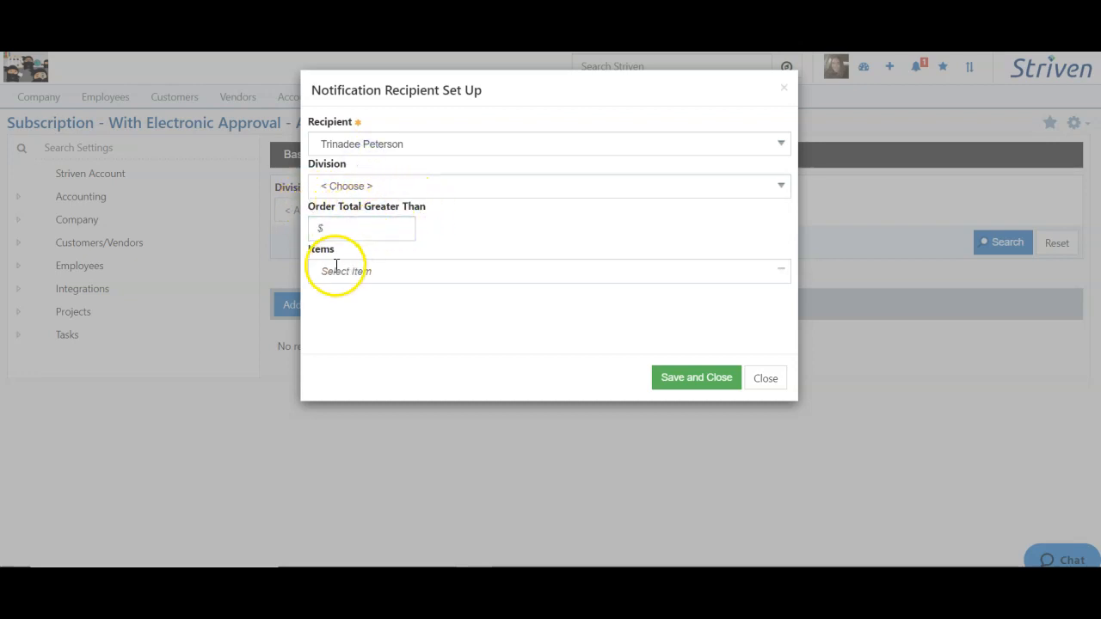
left_click(369, 268)
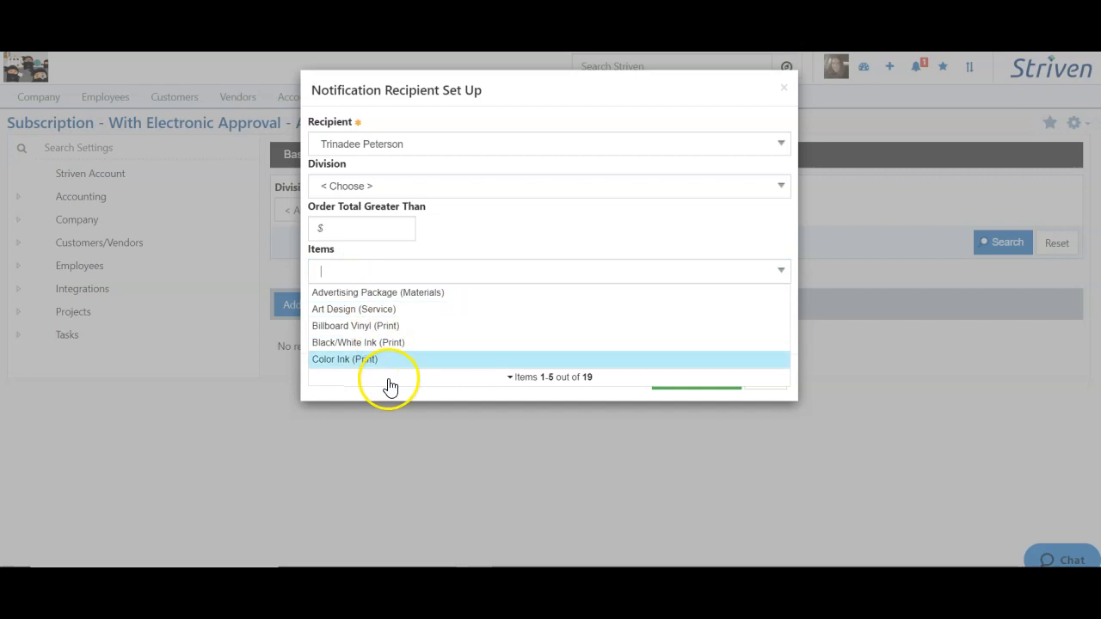
left_click(572, 221)
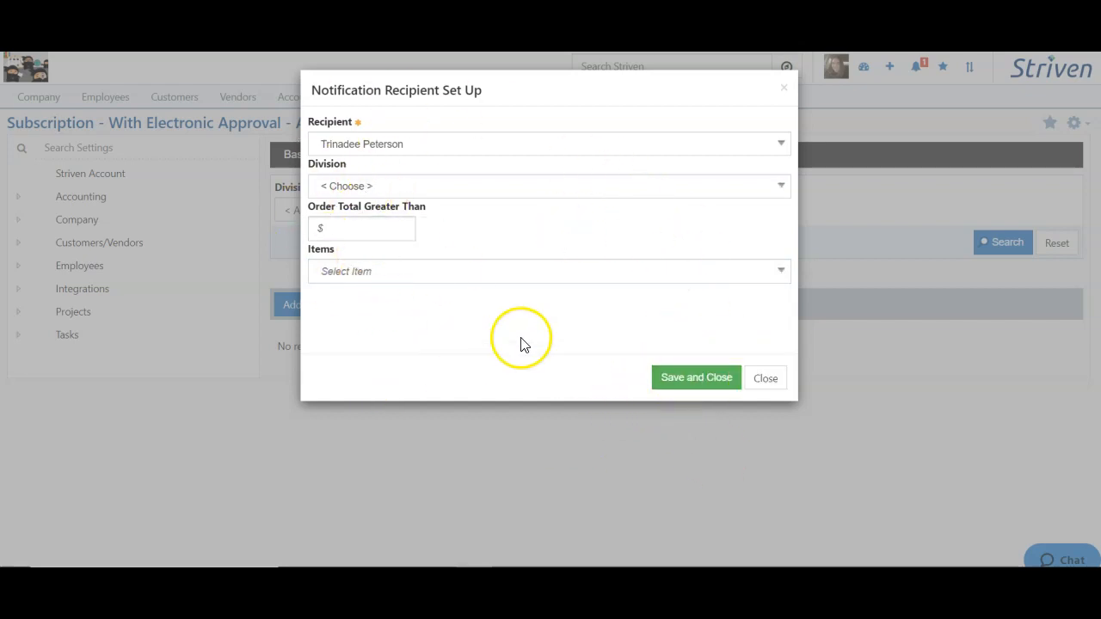
left_click(696, 379)
Step: Examine the field types and options offered for a new custom field in the Additional Info section without adding one
left_click(545, 155)
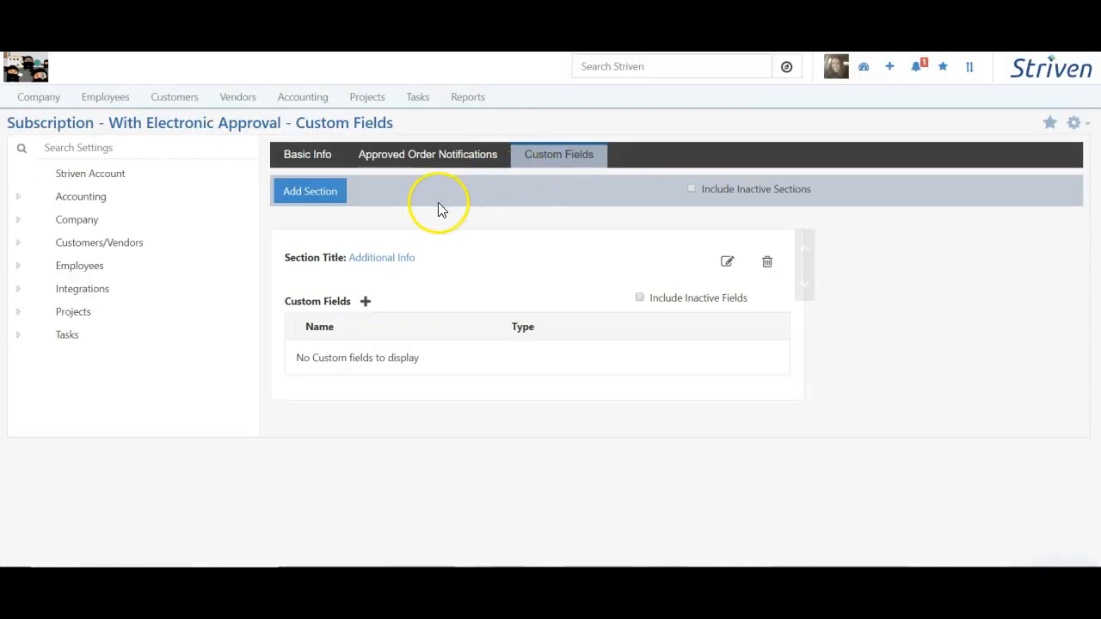
left_click(365, 302)
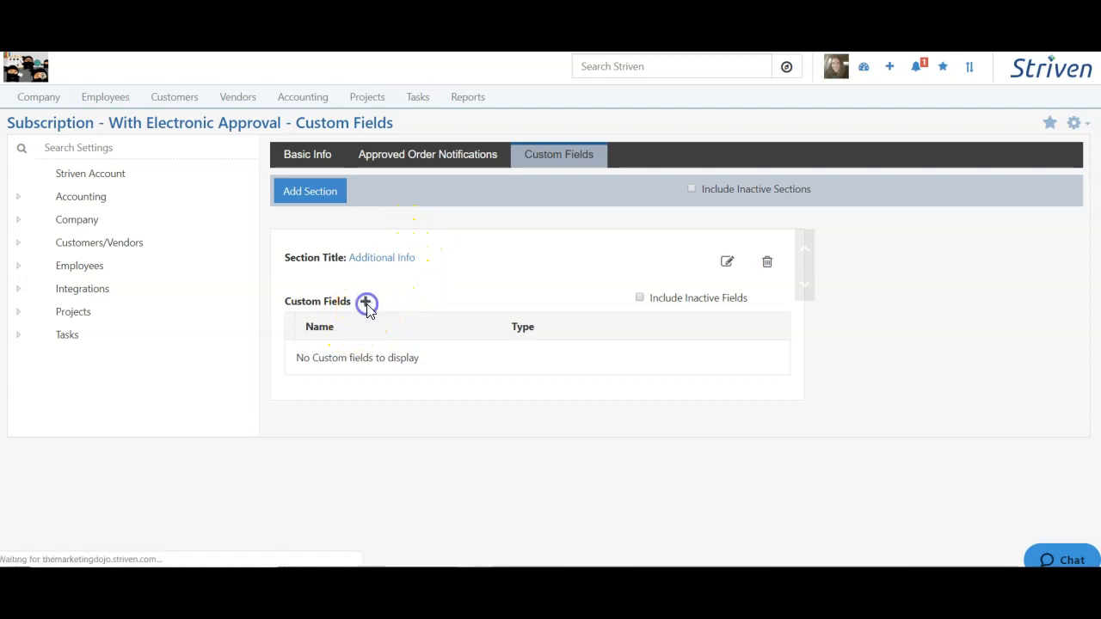
left_click(400, 166)
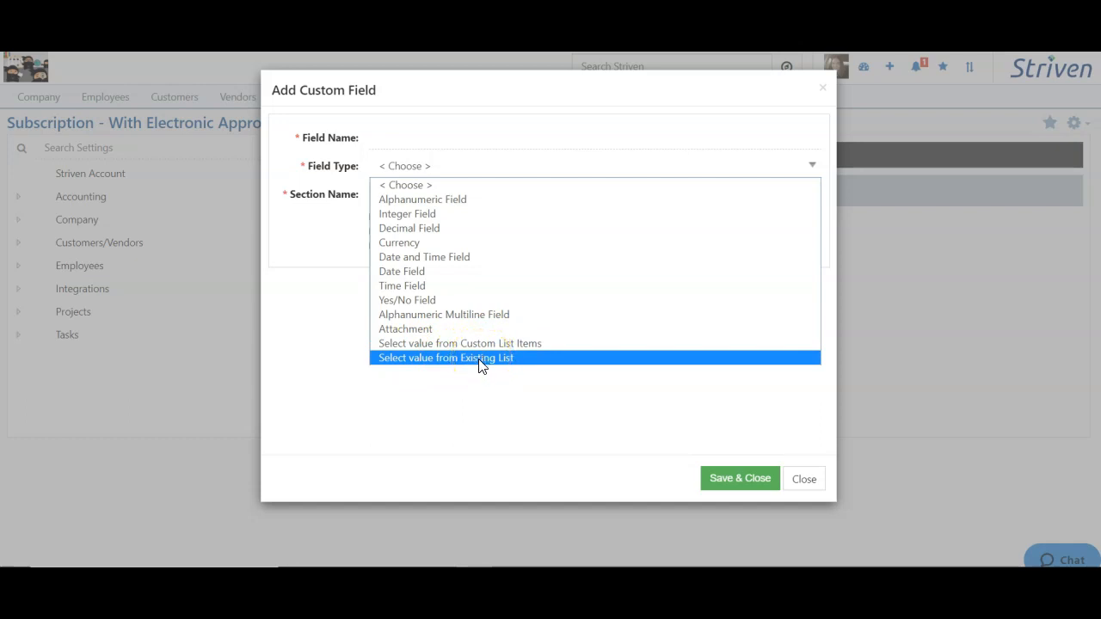
left_click(468, 398)
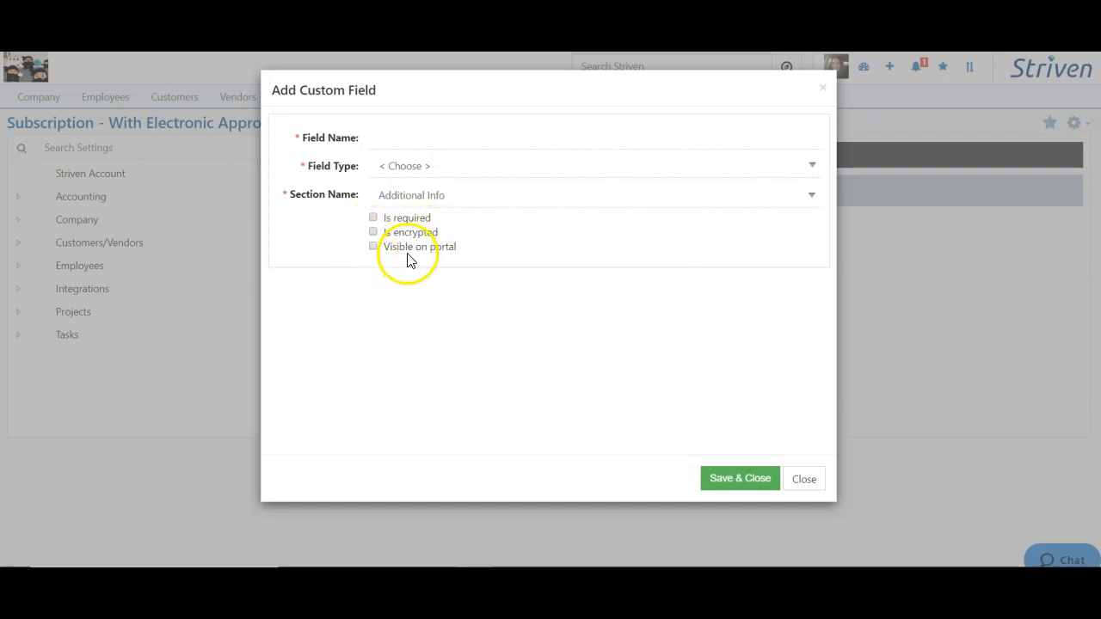
left_click(804, 479)
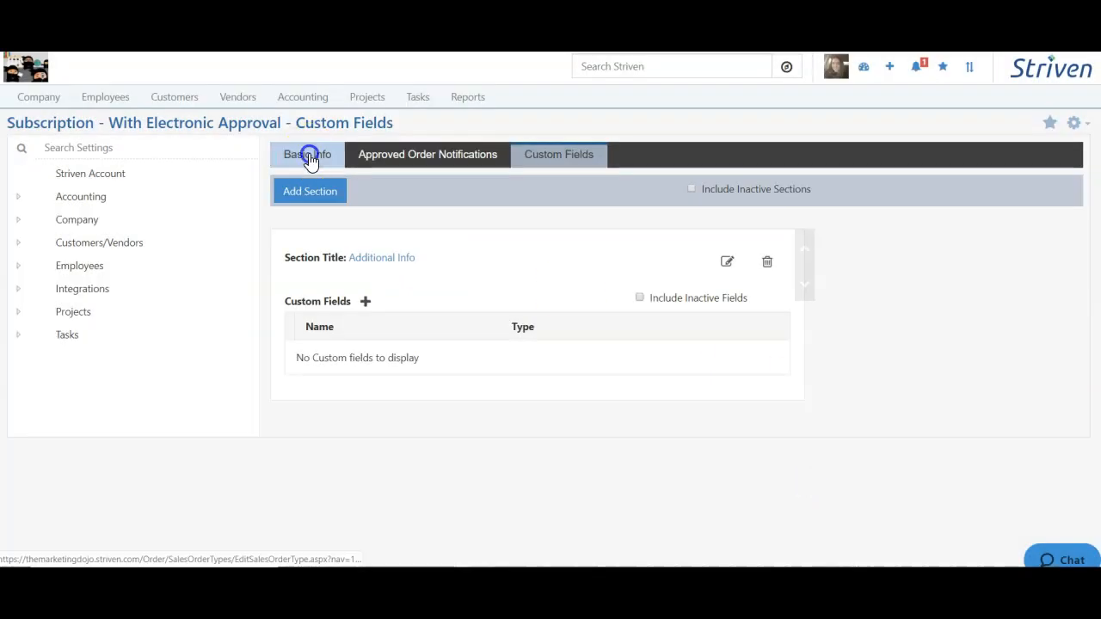
Step: Return to the basic info of the Subscription - With Electronic Approval order type, save it and close it
left_click(307, 154)
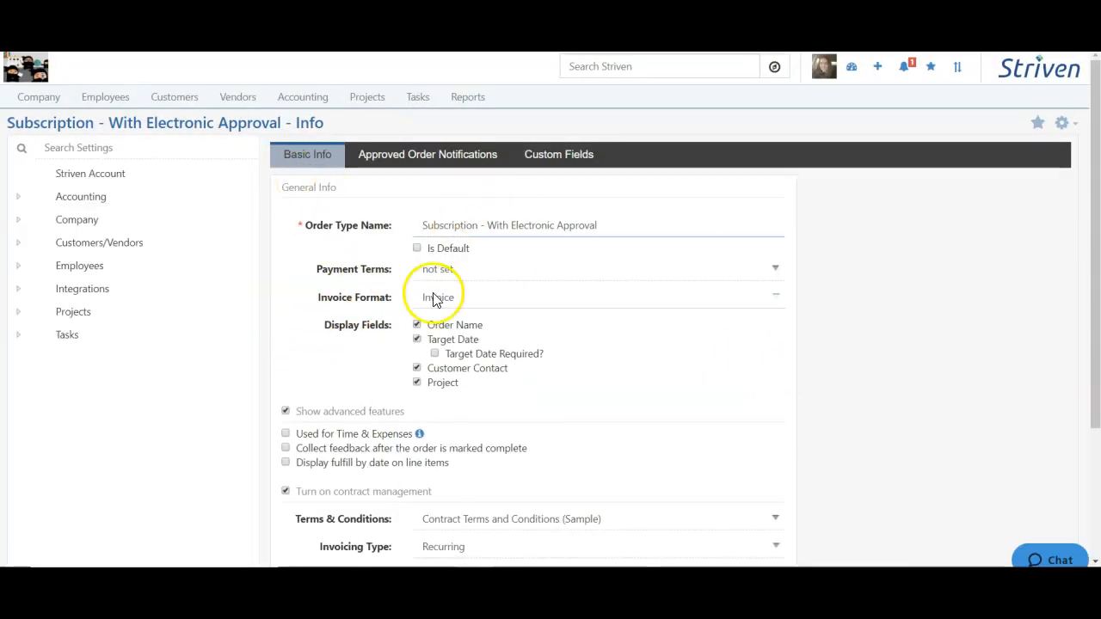
scroll(447, 258, "down", 3)
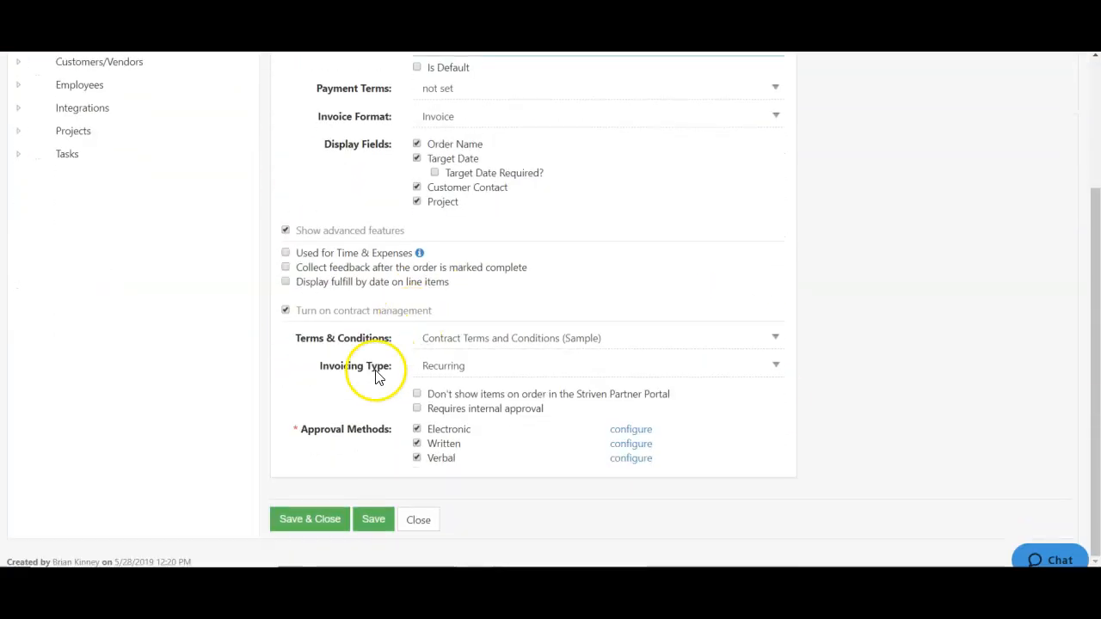
left_click(325, 524)
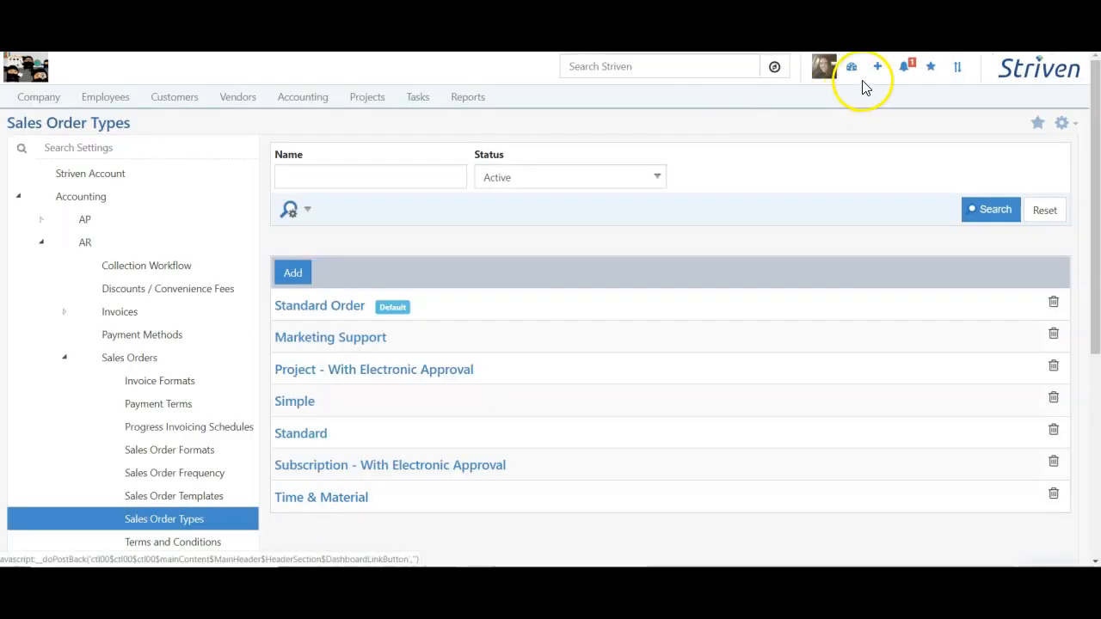
Step: Create a new sales order of the type Subscription - With Electronic Approval
left_click(877, 78)
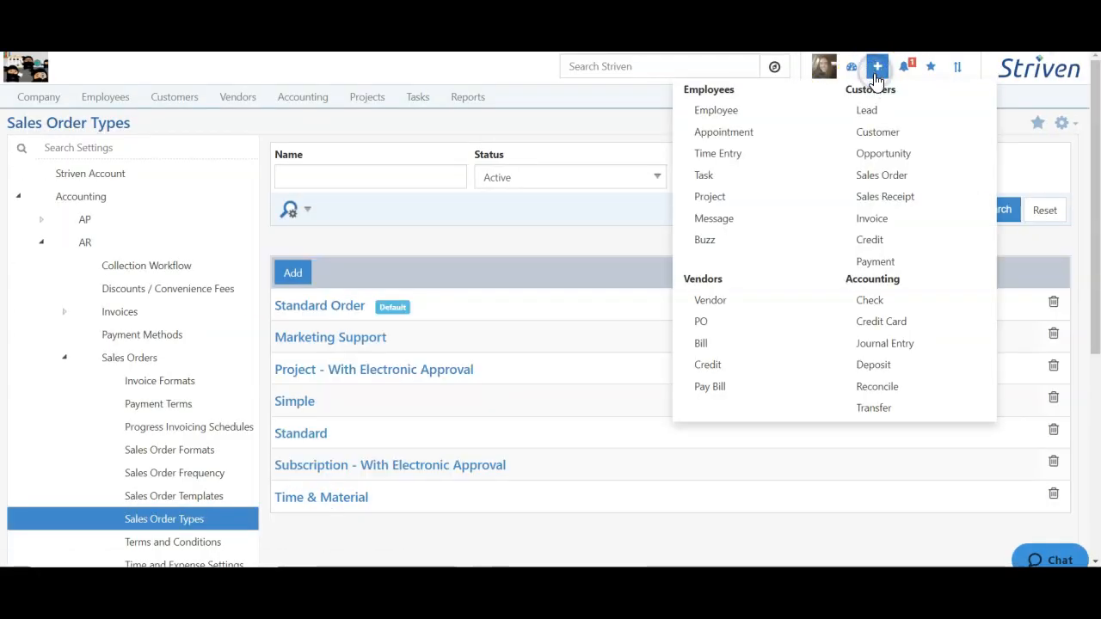
left_click(893, 176)
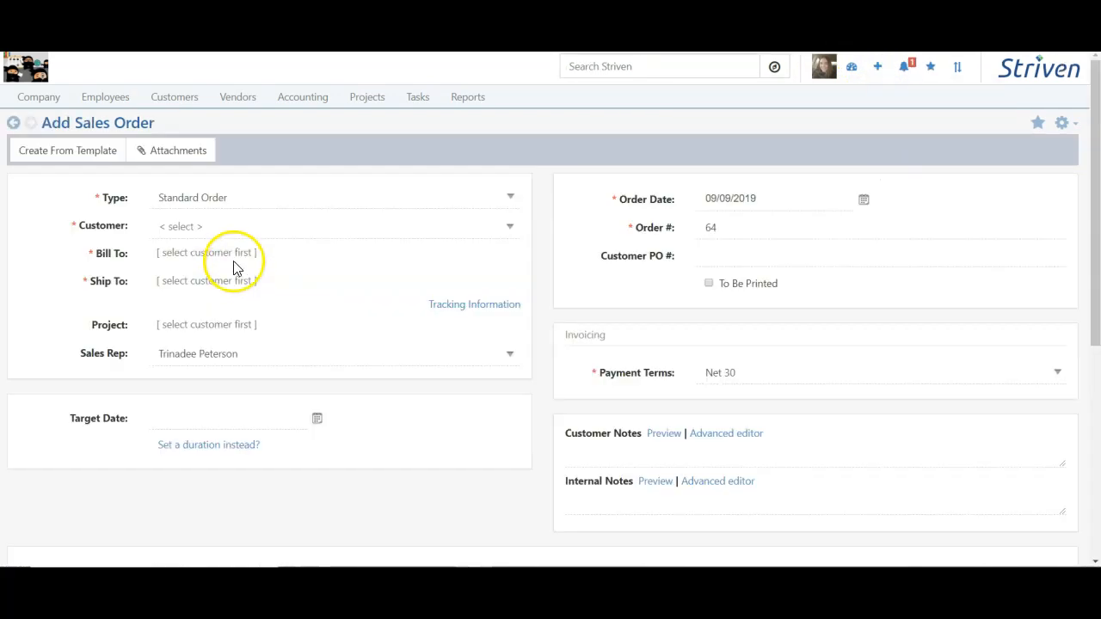
left_click(257, 200)
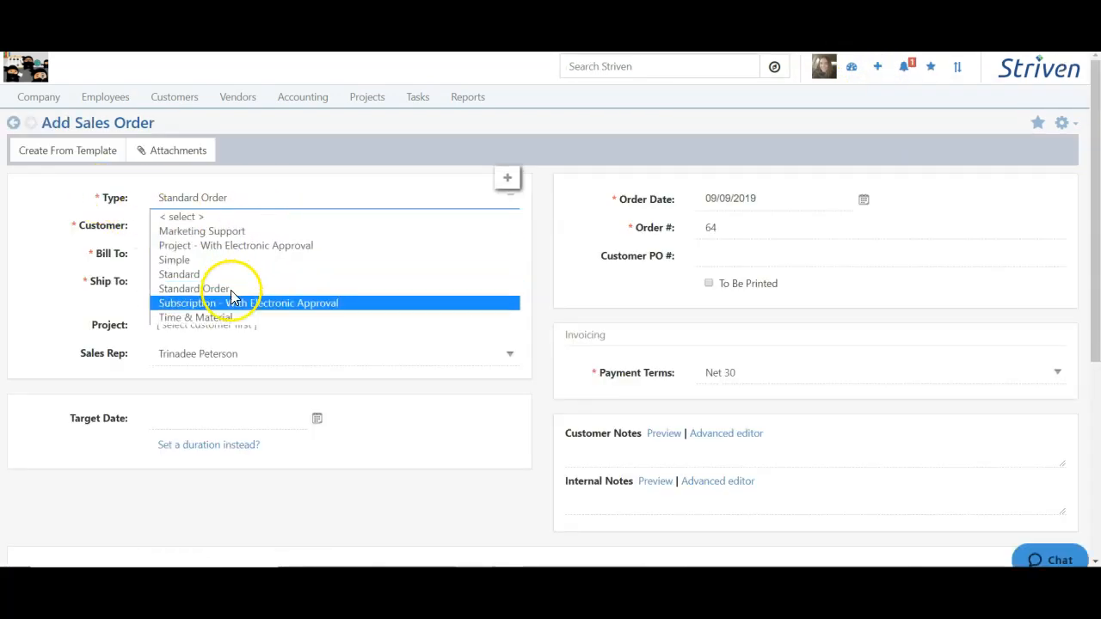
left_click(303, 304)
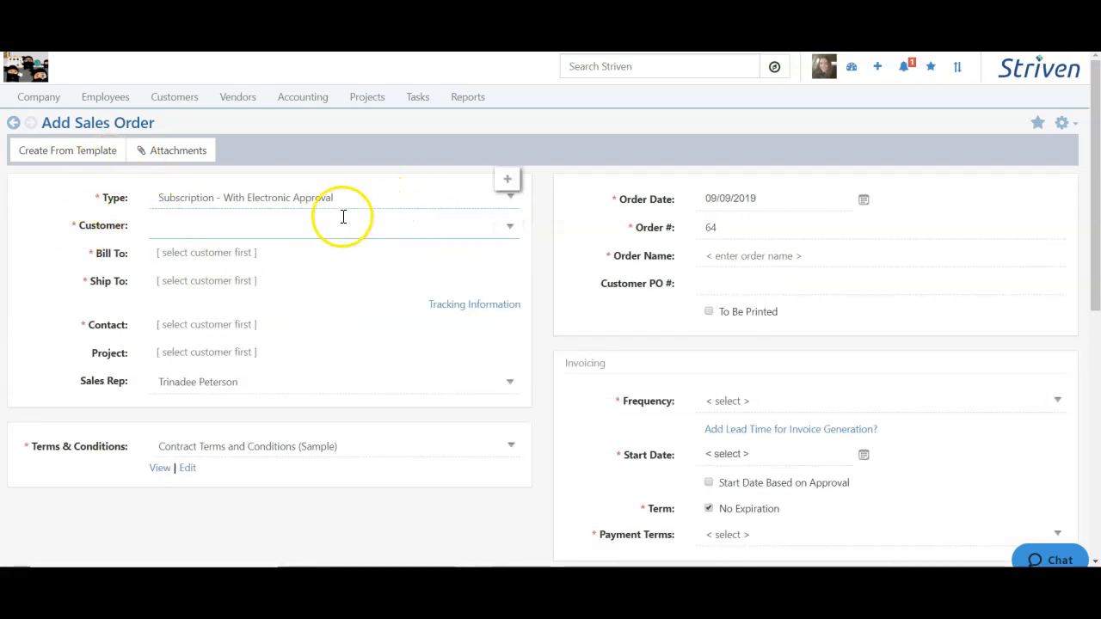
Step: Set the sales order's customer to Betty's Bakery and its project to Betty's Bakery Marketing Campaign
left_click(210, 222)
left_click(199, 251)
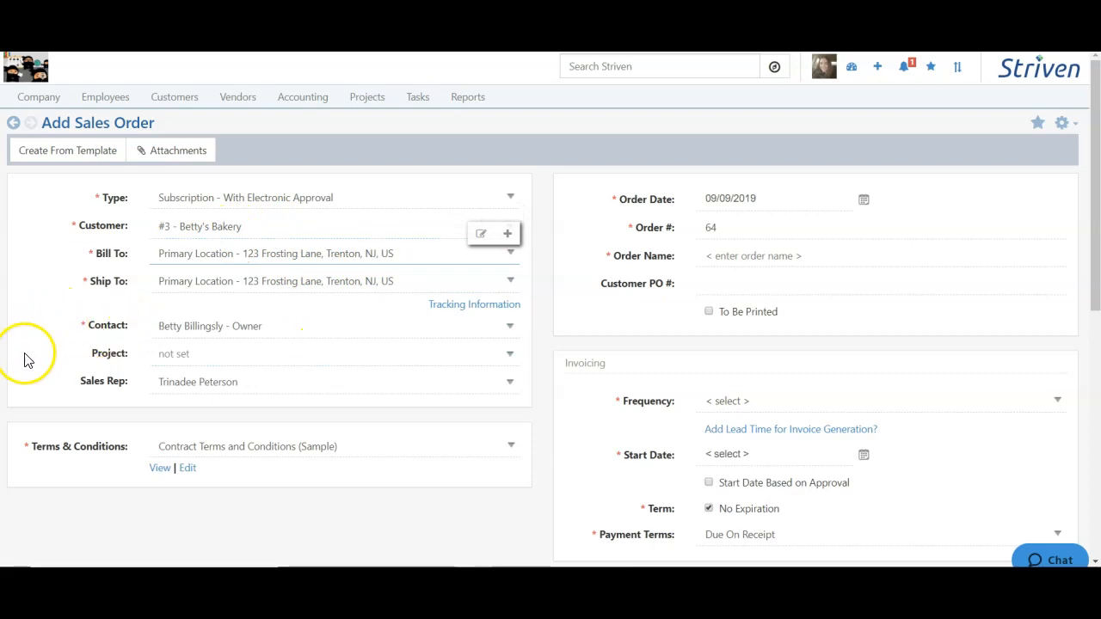
left_click(198, 353)
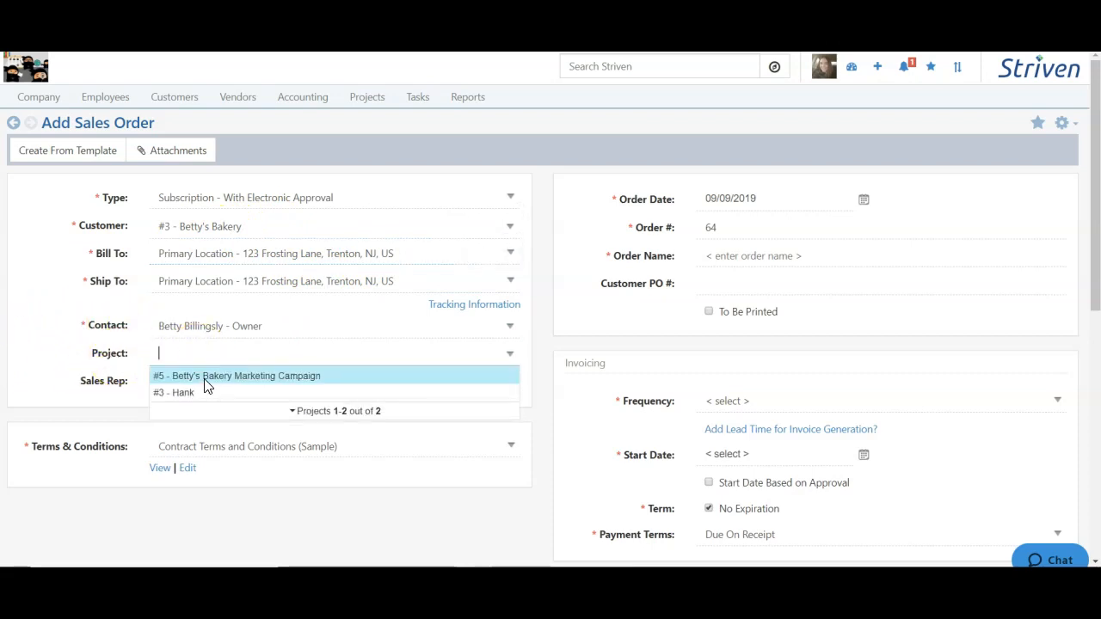
left_click(205, 379)
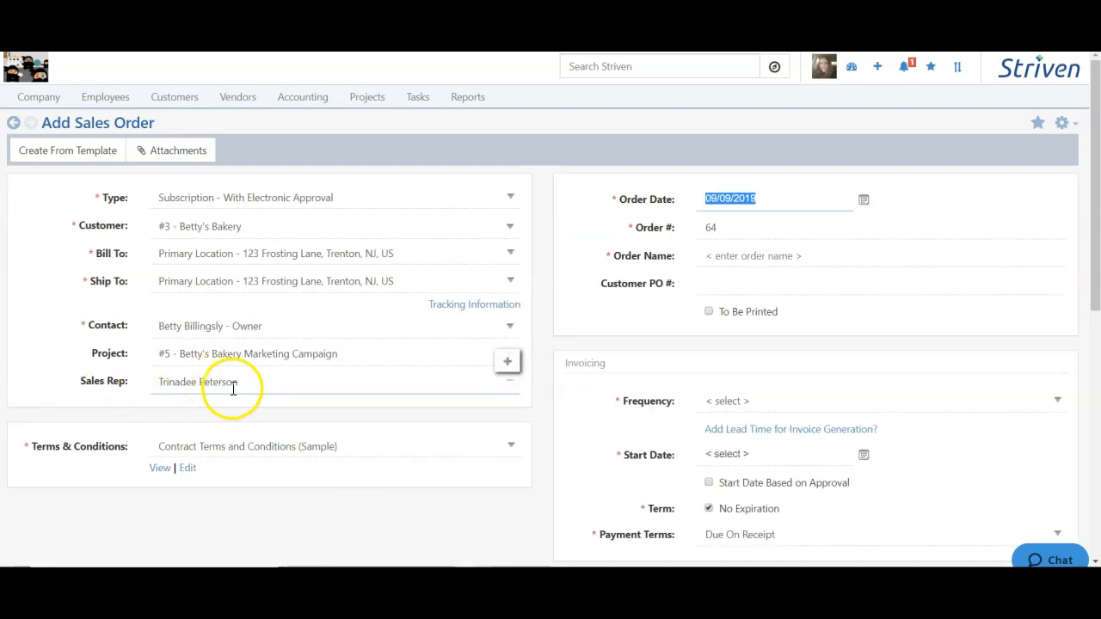
left_click(74, 393)
left_click(79, 395)
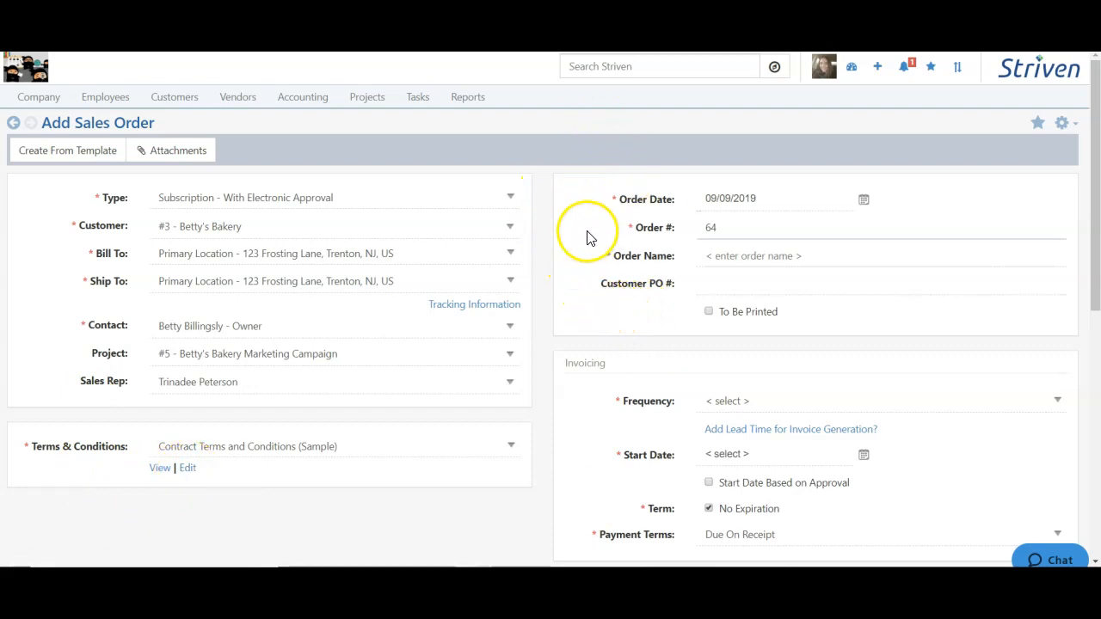
Step: Name the order "Recurring Services for Betty's Bakery"
left_click(593, 281)
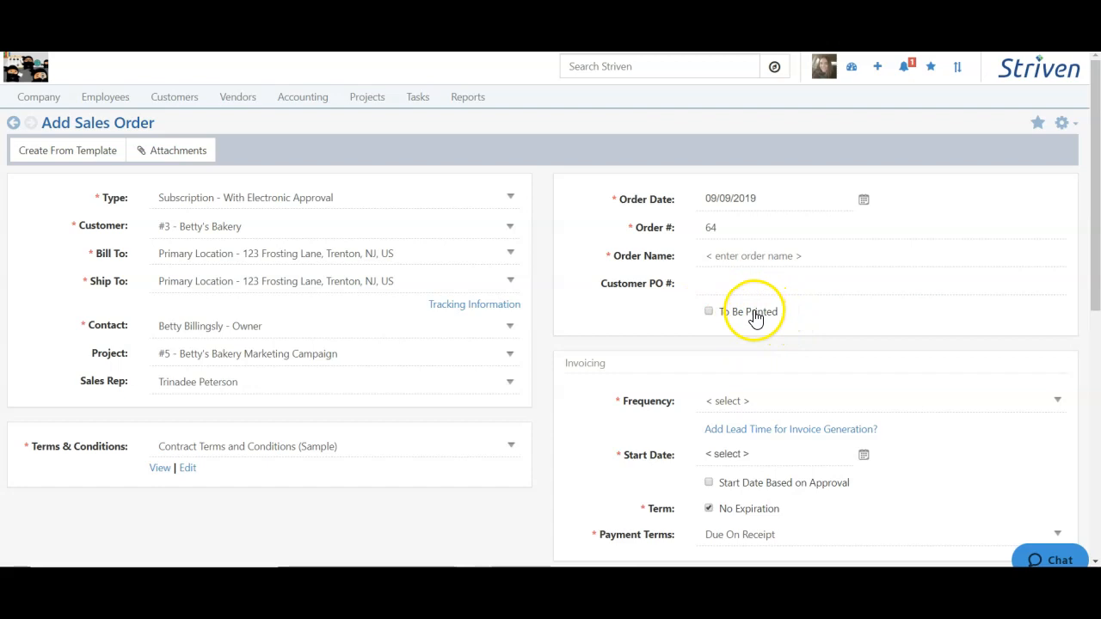
left_click(745, 255)
type("Recurring Services for Betty's Bakery")
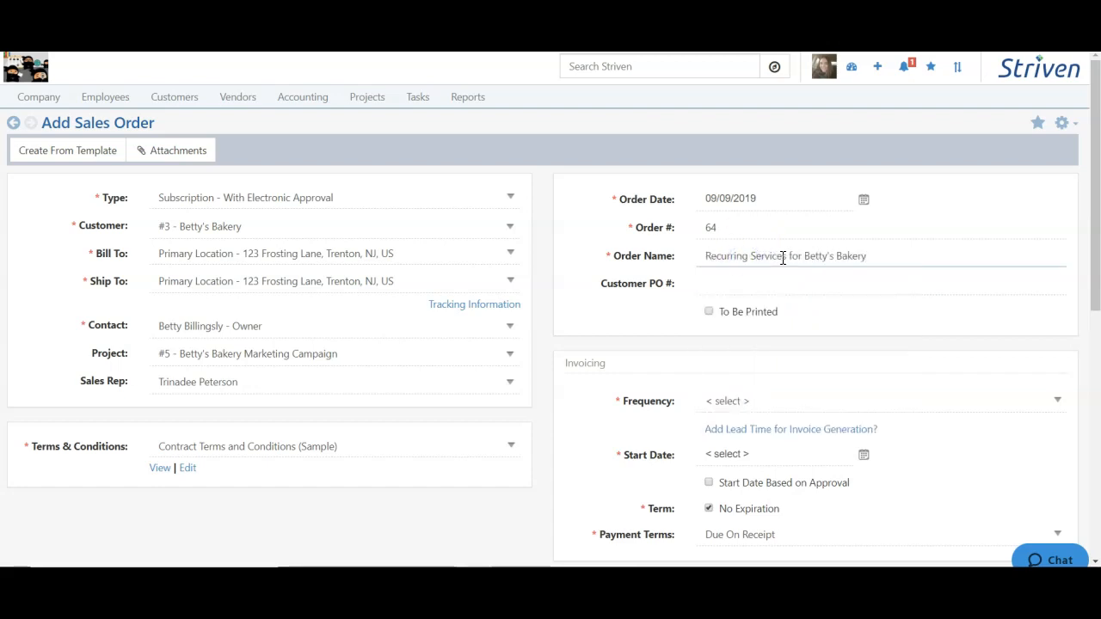
Step: Set the order's invoicing frequency to Monthly
scroll(778, 256, "down", 2)
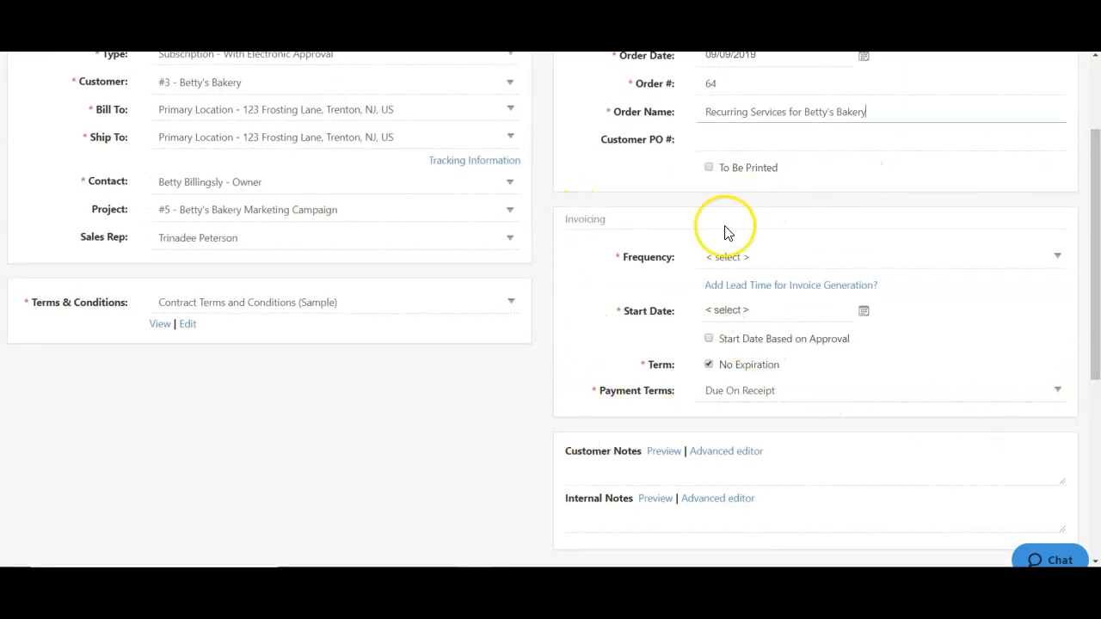
left_click(657, 392)
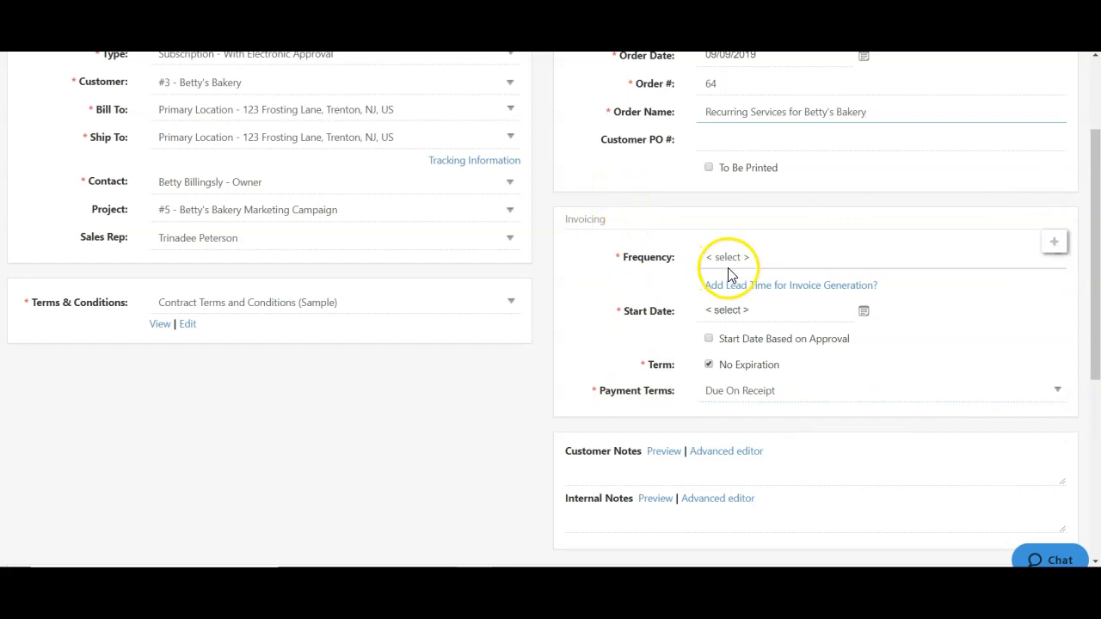
left_click(717, 261)
left_click(717, 290)
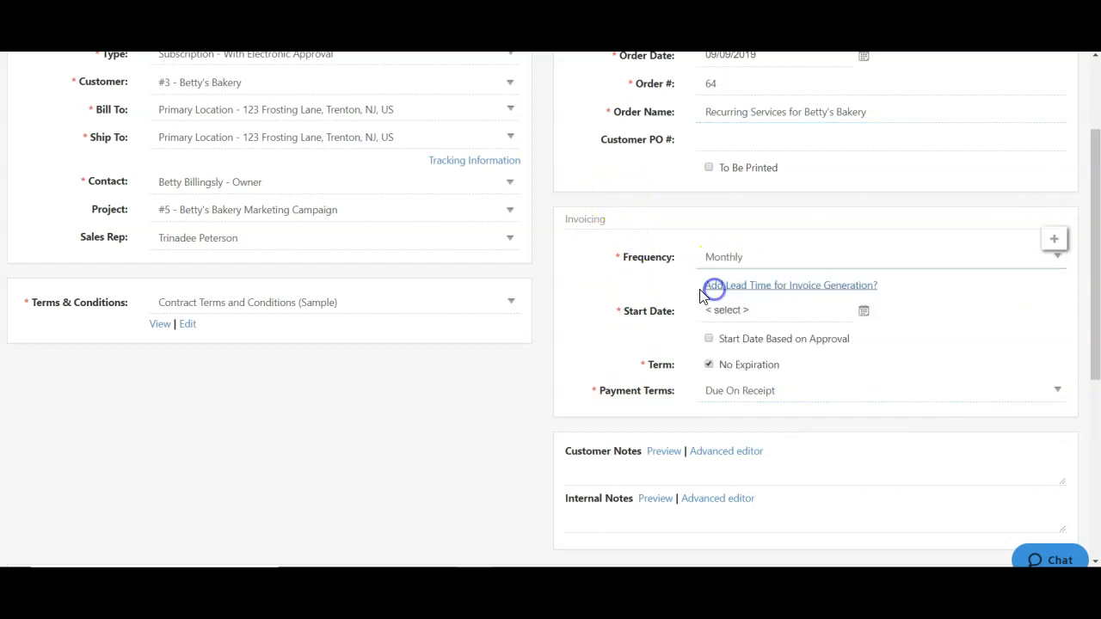
scroll(627, 345, "down", 1)
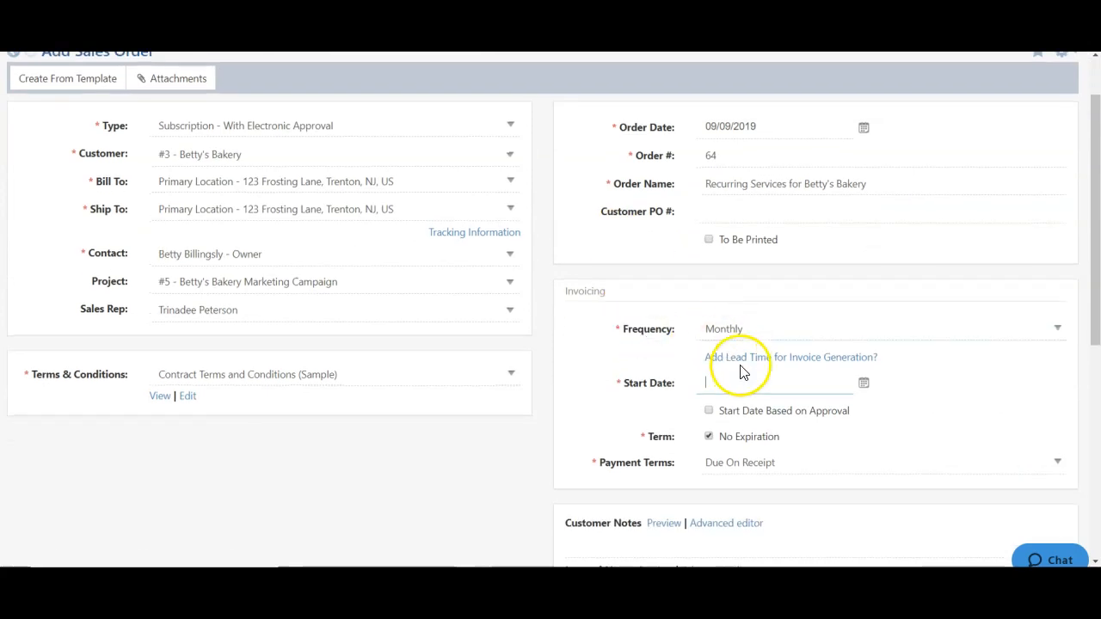
Step: Set the order's invoicing start date to 08/01/2019
left_click(839, 358)
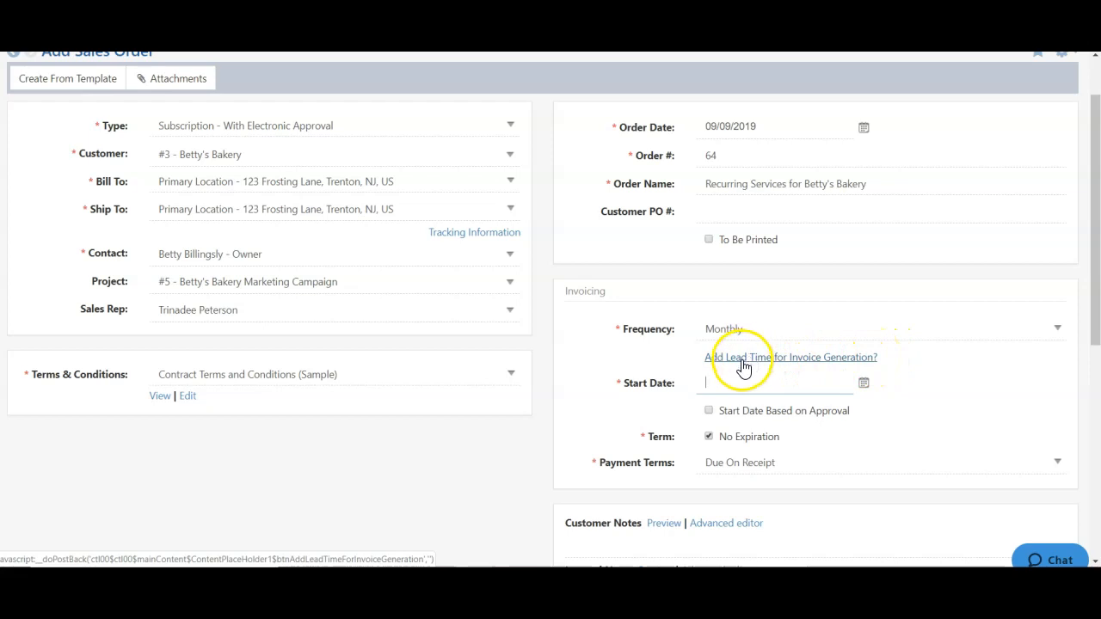
left_click(864, 383)
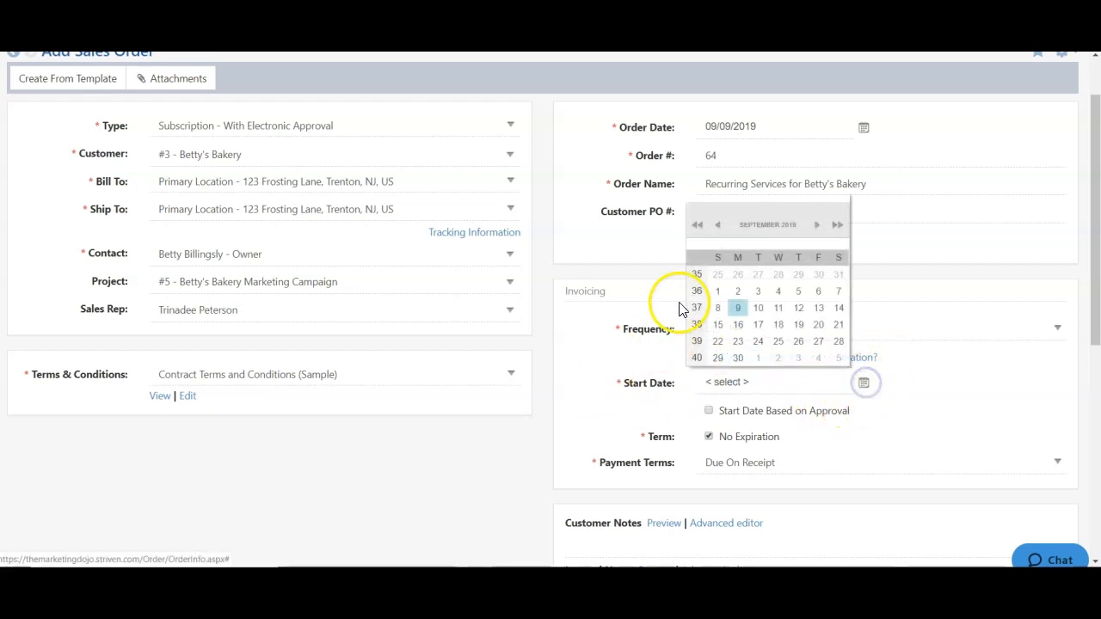
left_click(718, 227)
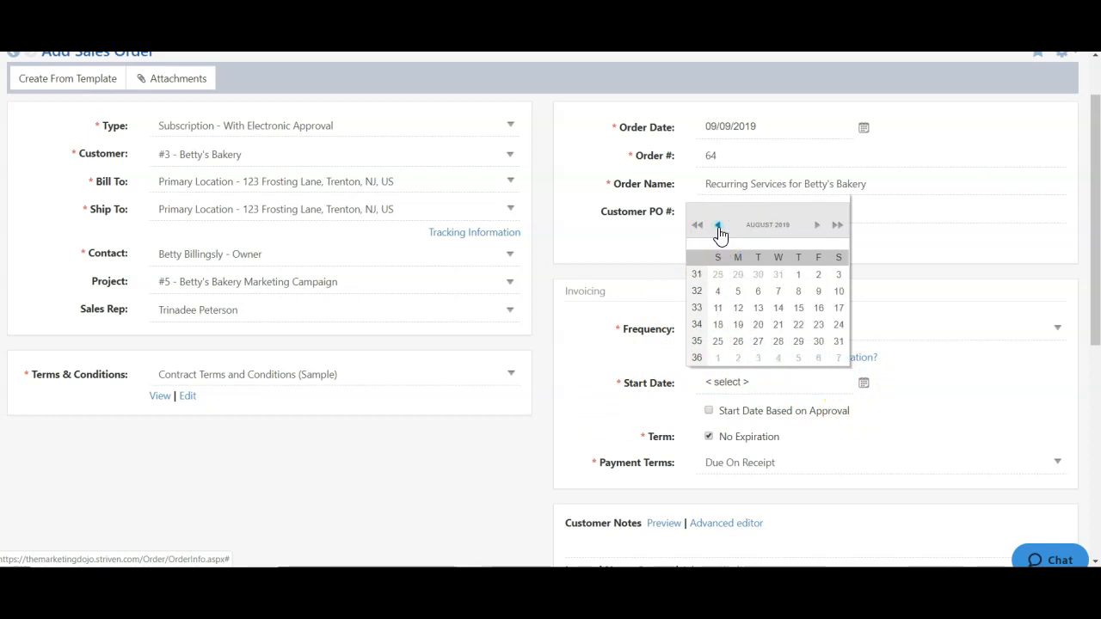
left_click(797, 275)
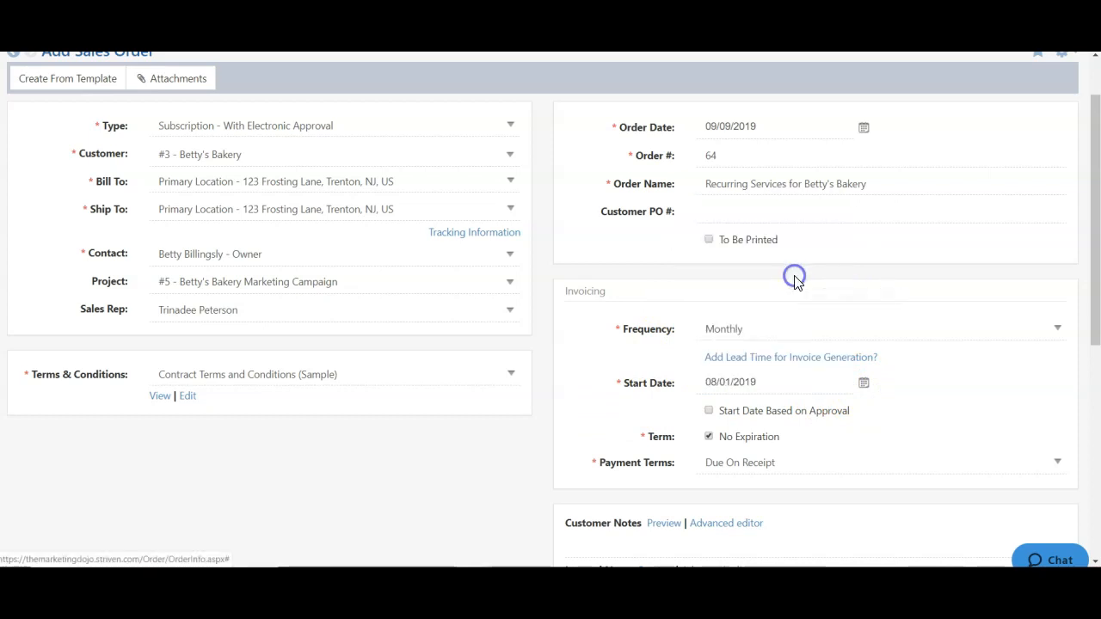
Step: Turn off No Expiration for the order and set its term to 6
scroll(680, 378, "down", 1)
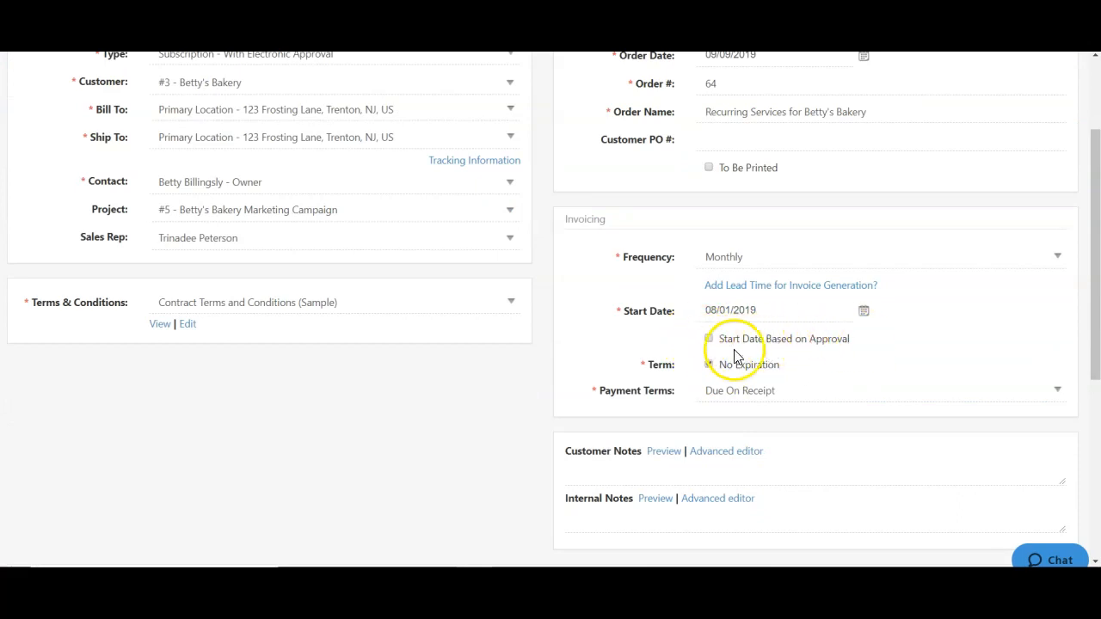
scroll(634, 289, "down", 2)
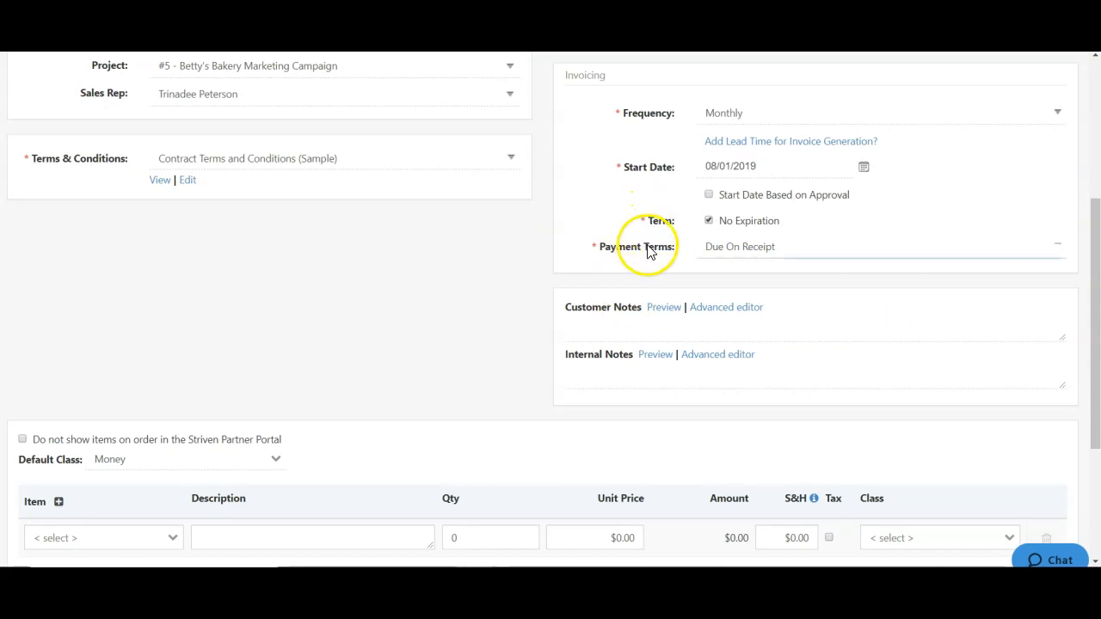
left_click(744, 225)
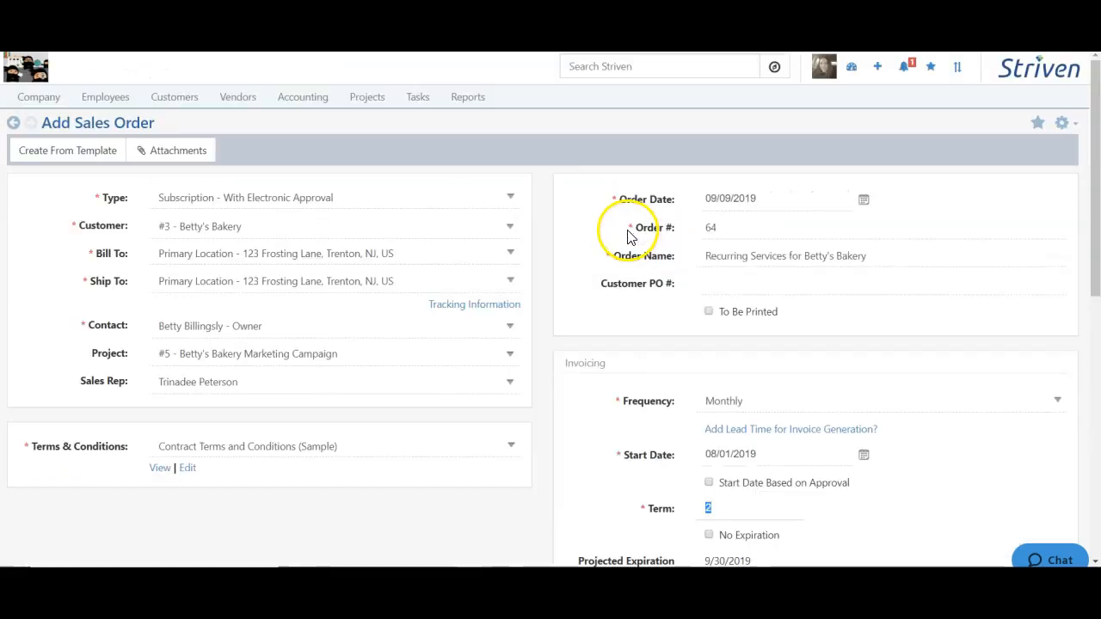
scroll(658, 340, "down", 2)
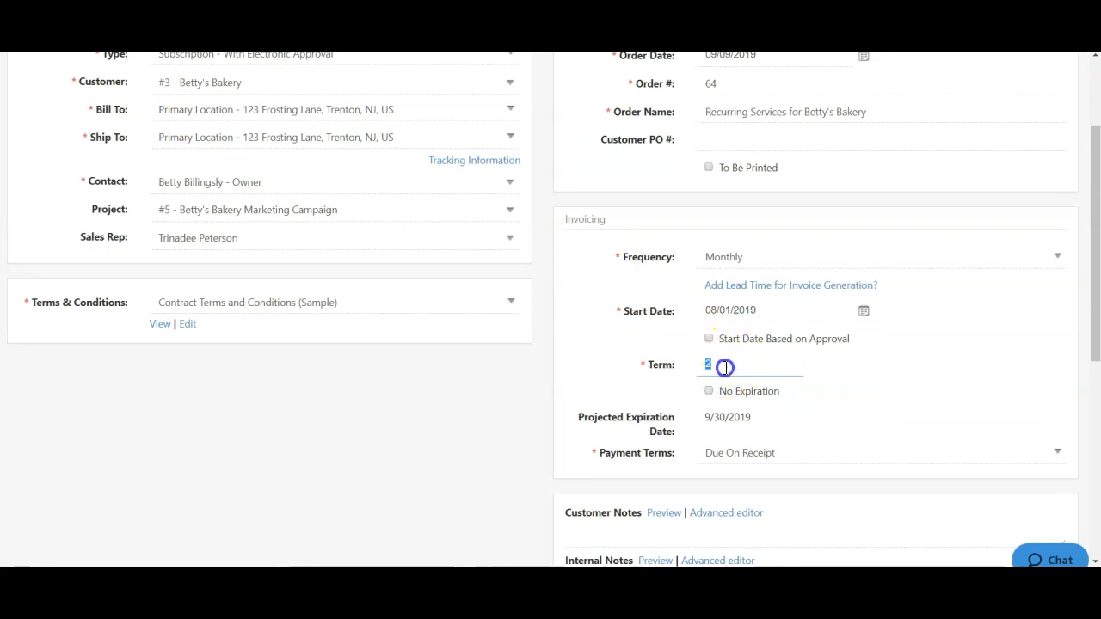
left_click(958, 372)
scroll(860, 380, "down", 3)
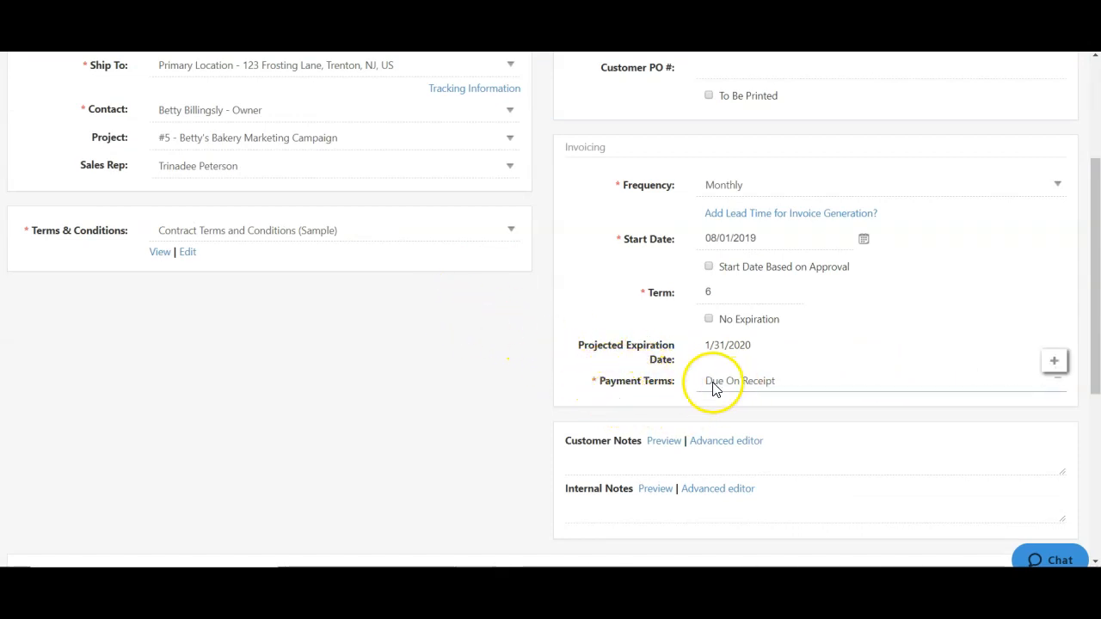
Step: Switch the customer notes to the advanced editor and return them to the simple editor
scroll(492, 425, "down", 2)
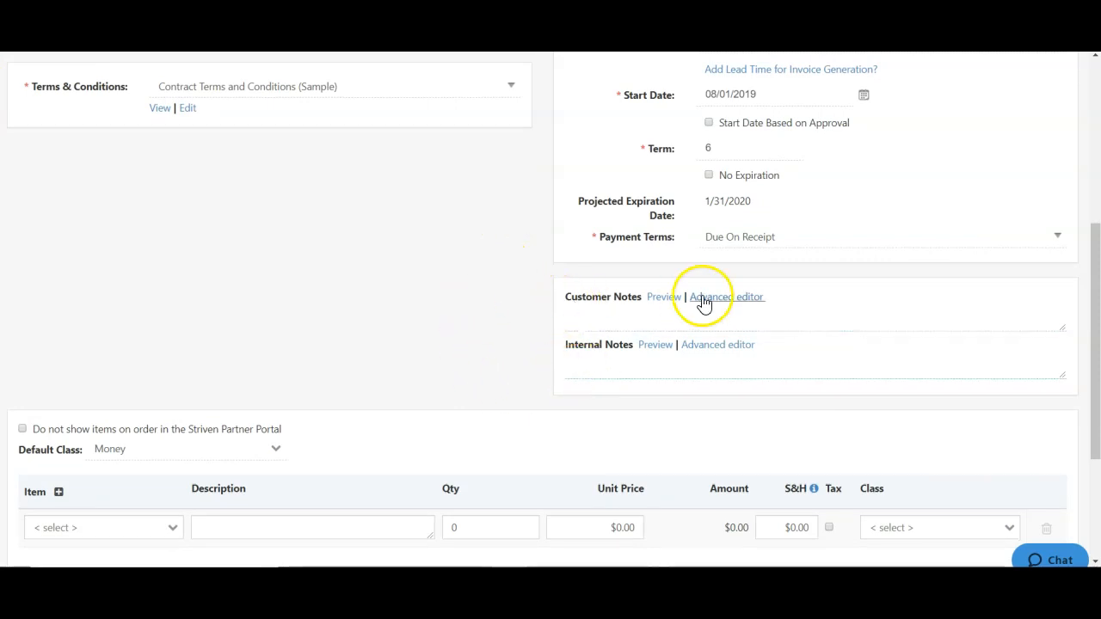
left_click(760, 299)
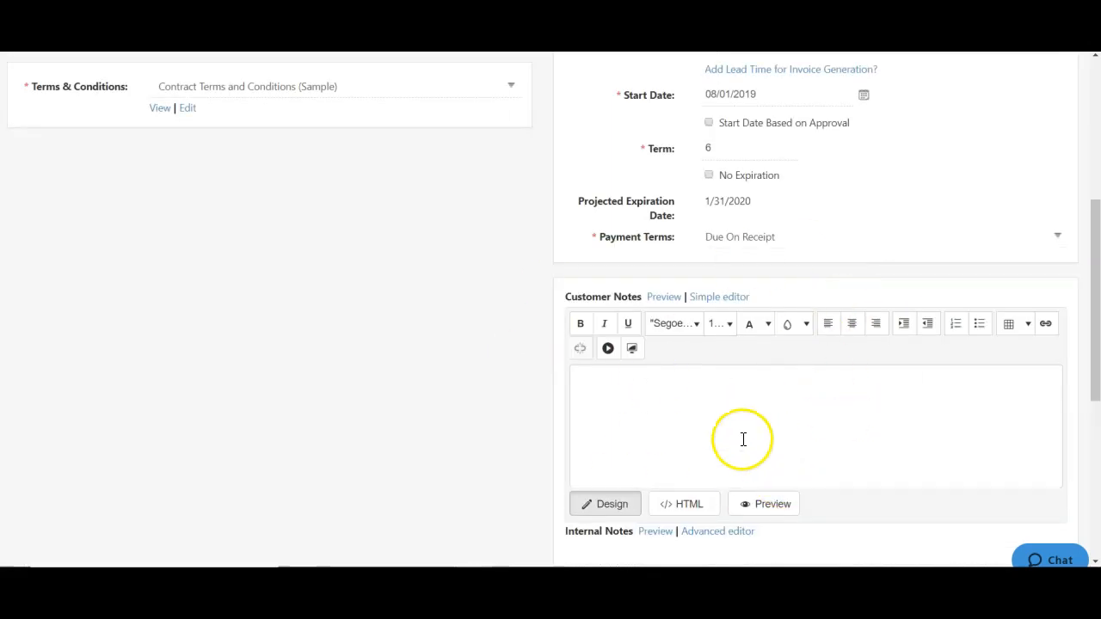
left_click(728, 298)
Step: Add the Marketing Plan labor item with a quantity of 1 and create the sales order
scroll(76, 183, "down", 2)
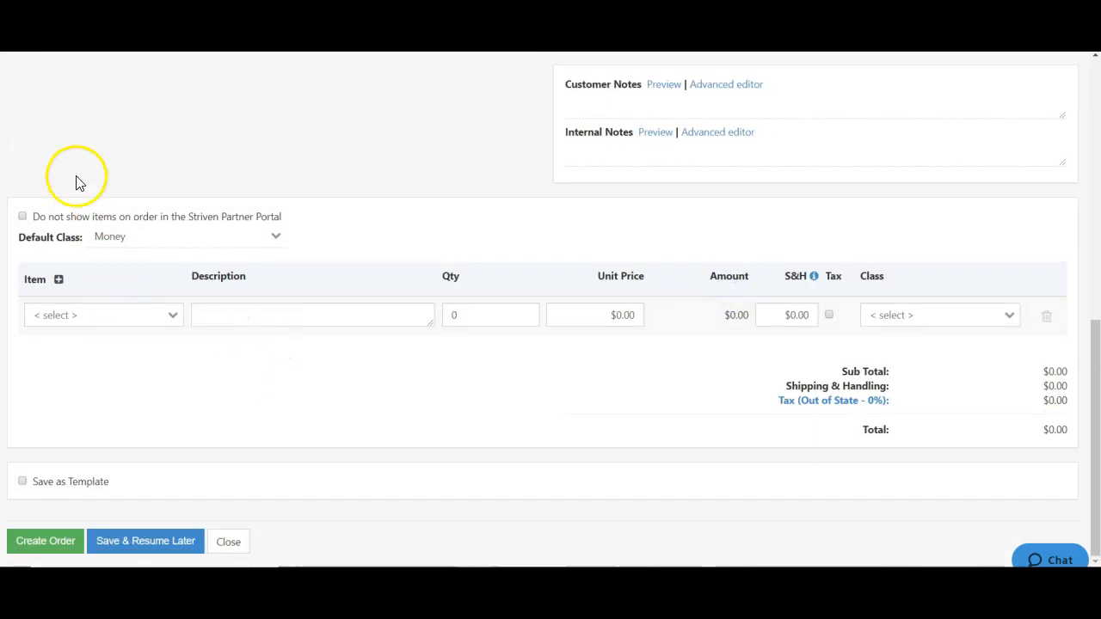
left_click(89, 315)
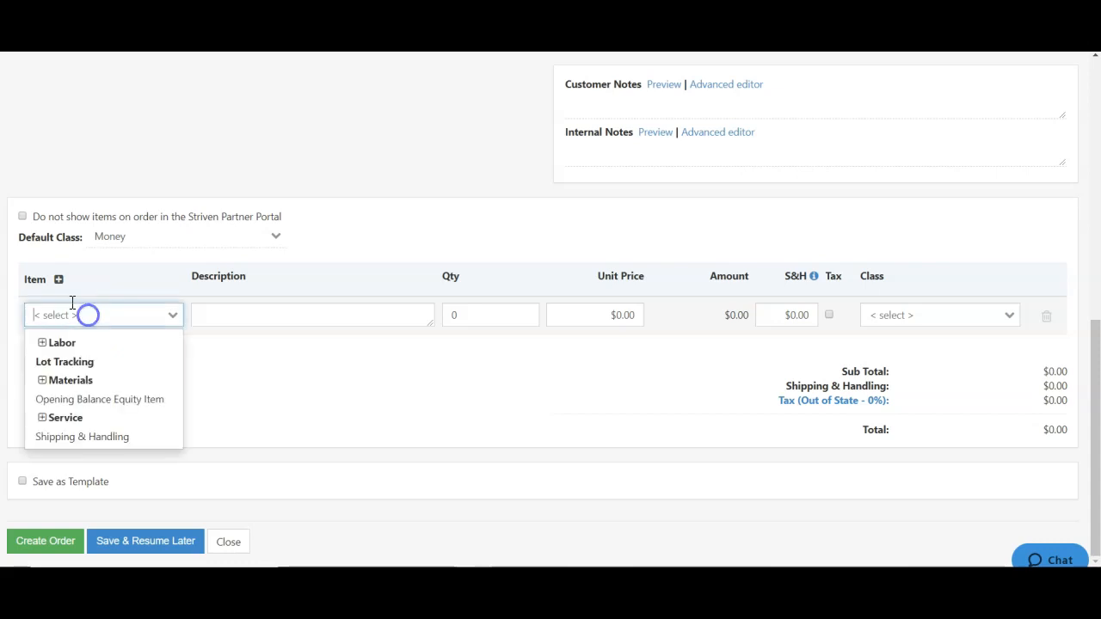
type("labor")
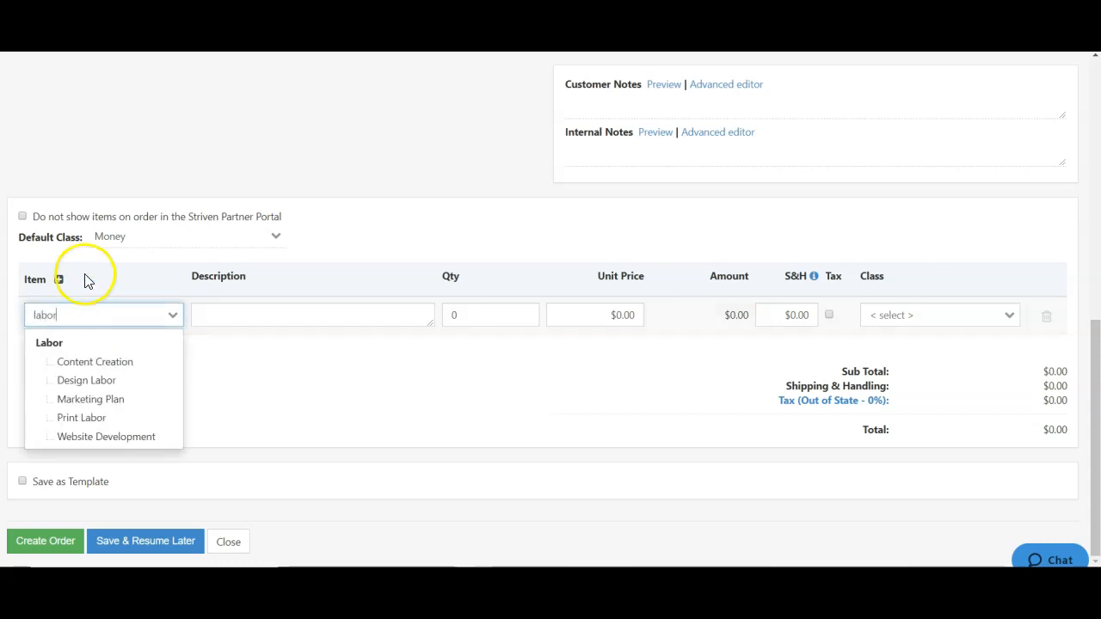
left_click(90, 400)
left_click(510, 326)
scroll(395, 488, "down", 1)
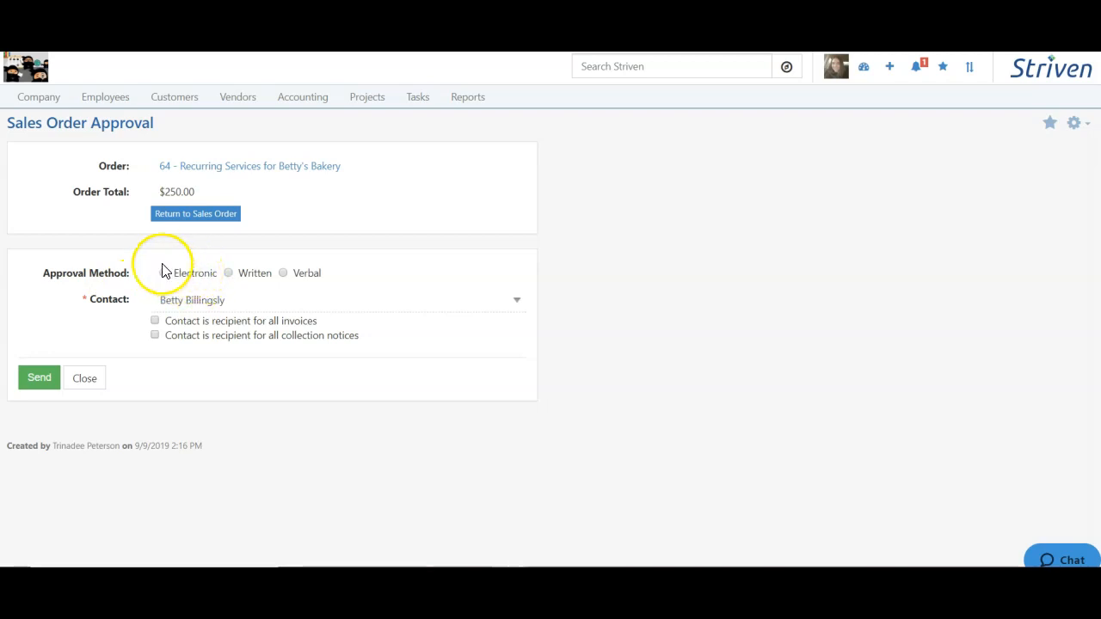
Step: Approve the sales order with the Verbal approval method
left_click(245, 273)
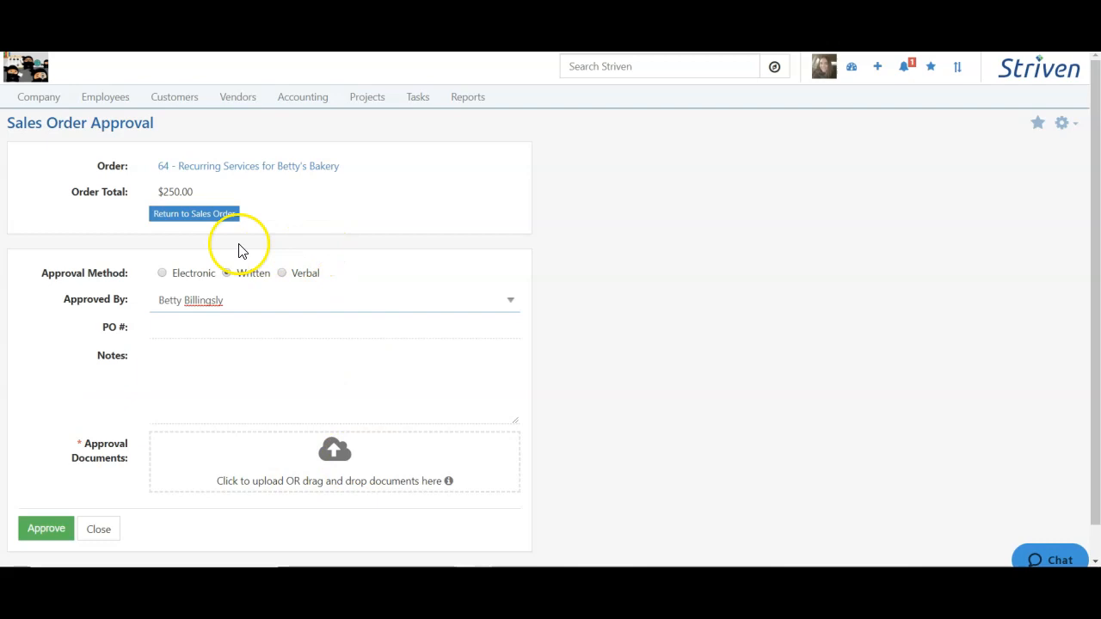
left_click(306, 275)
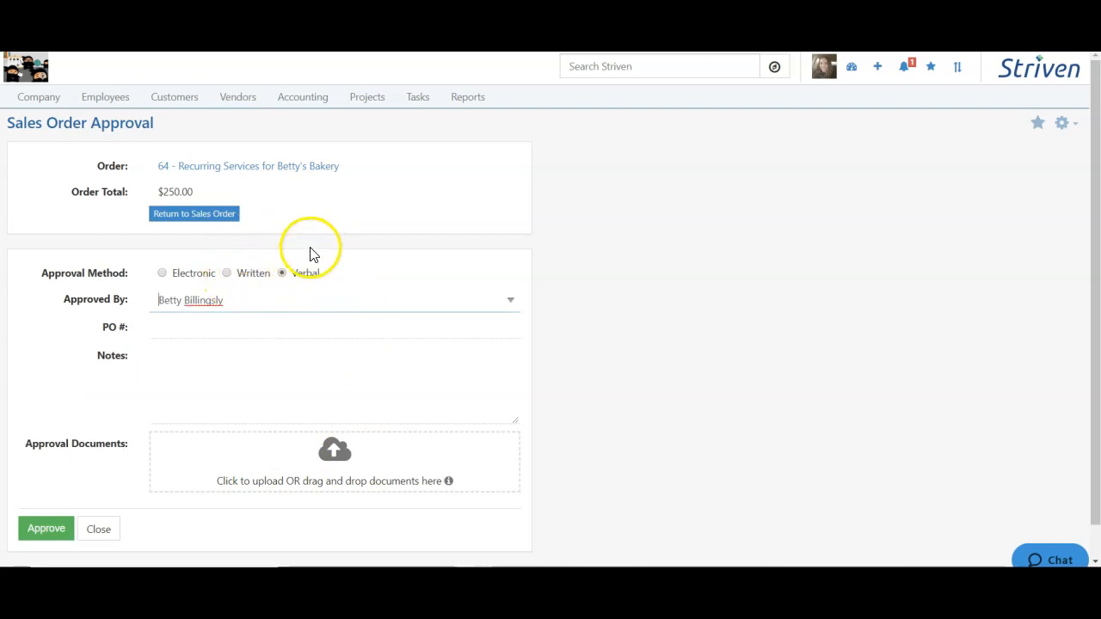
left_click(48, 529)
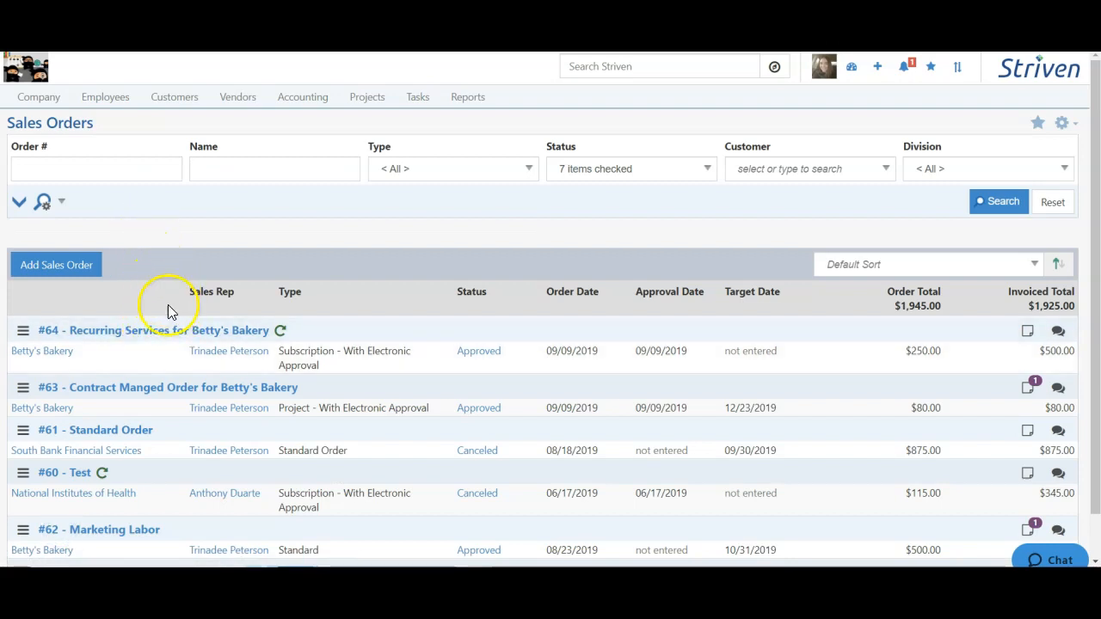
Step: Open the approved Recurring Services for Betty's Bakery order, review its details and start a change order from it
left_click(136, 334)
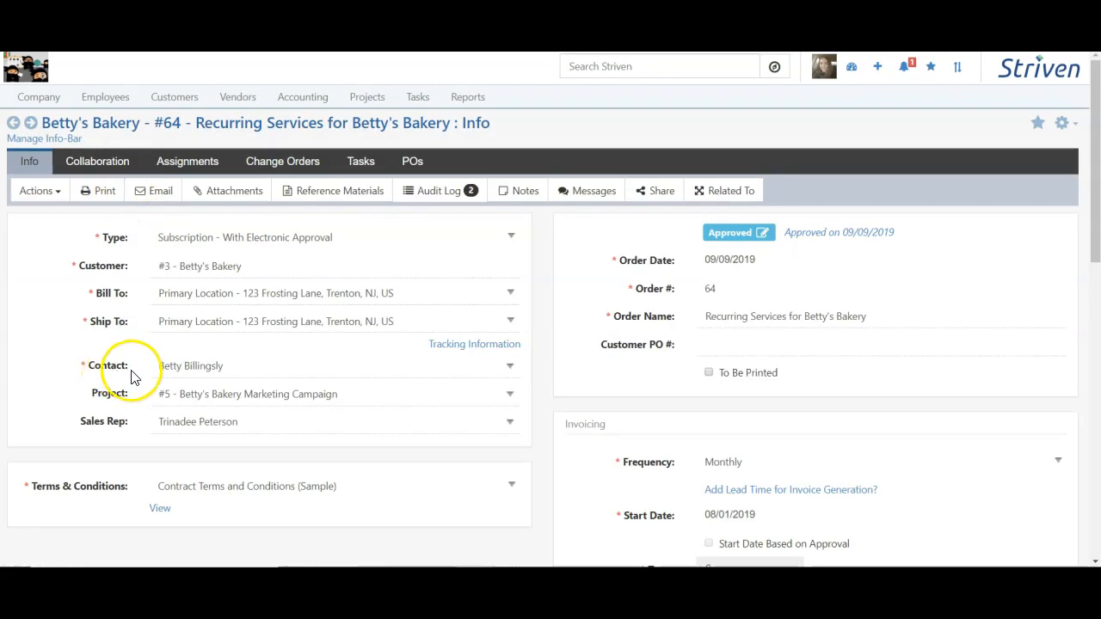
scroll(129, 373, "down", 10)
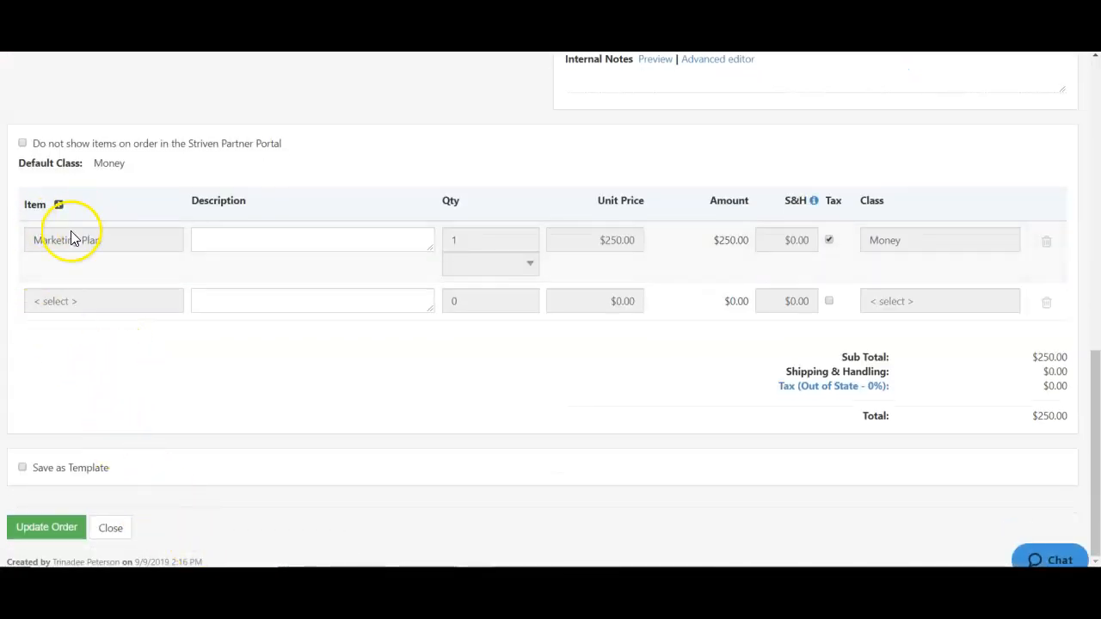
scroll(401, 392, "up", 10)
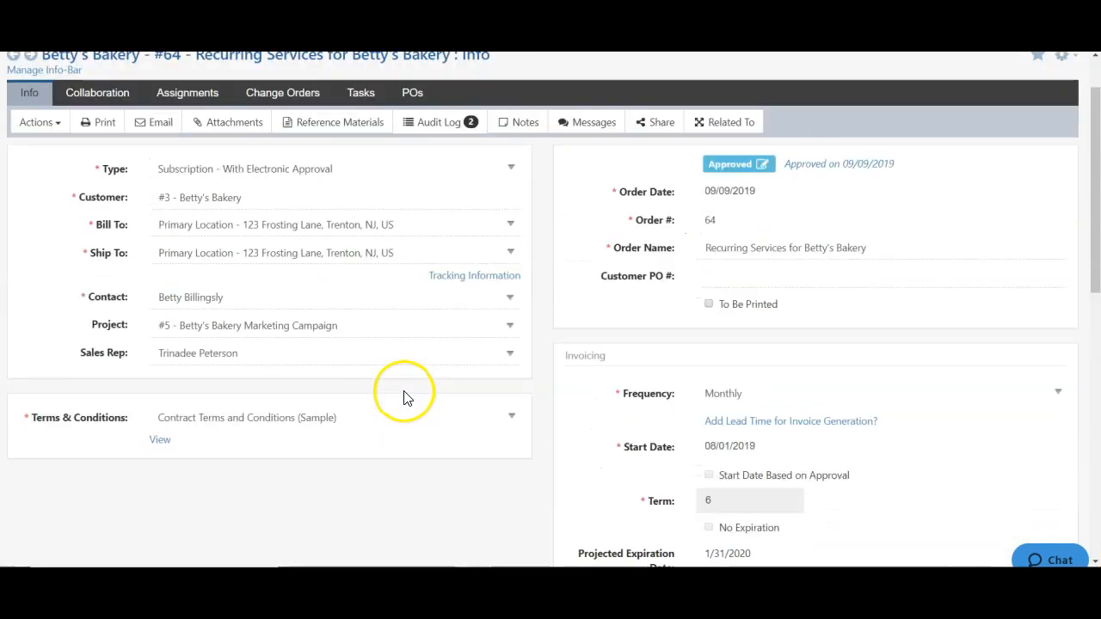
left_click(43, 191)
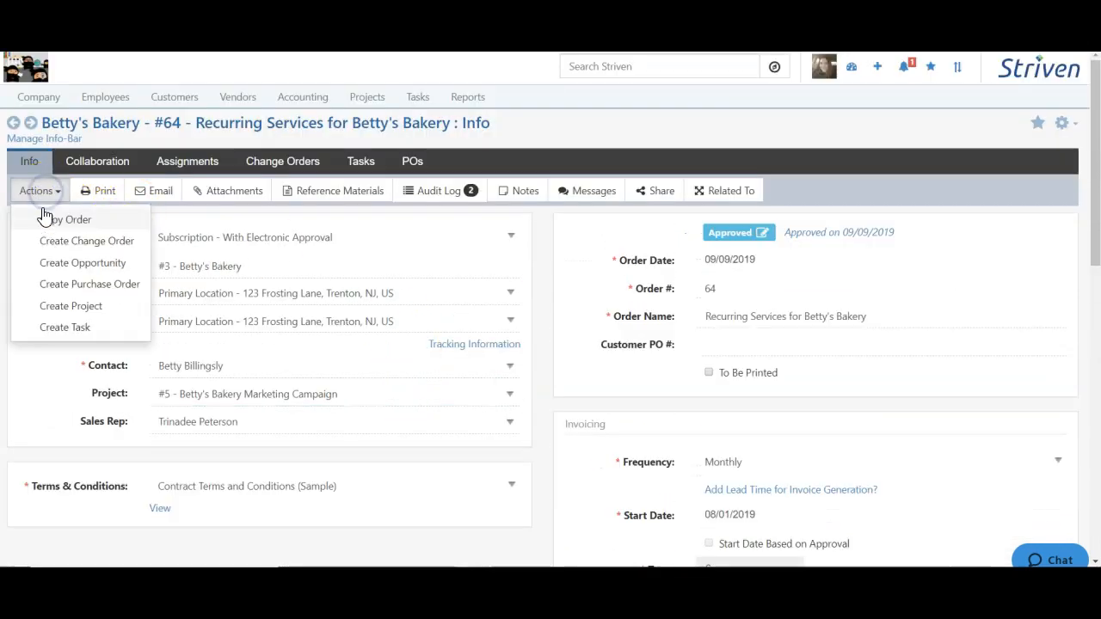
left_click(112, 250)
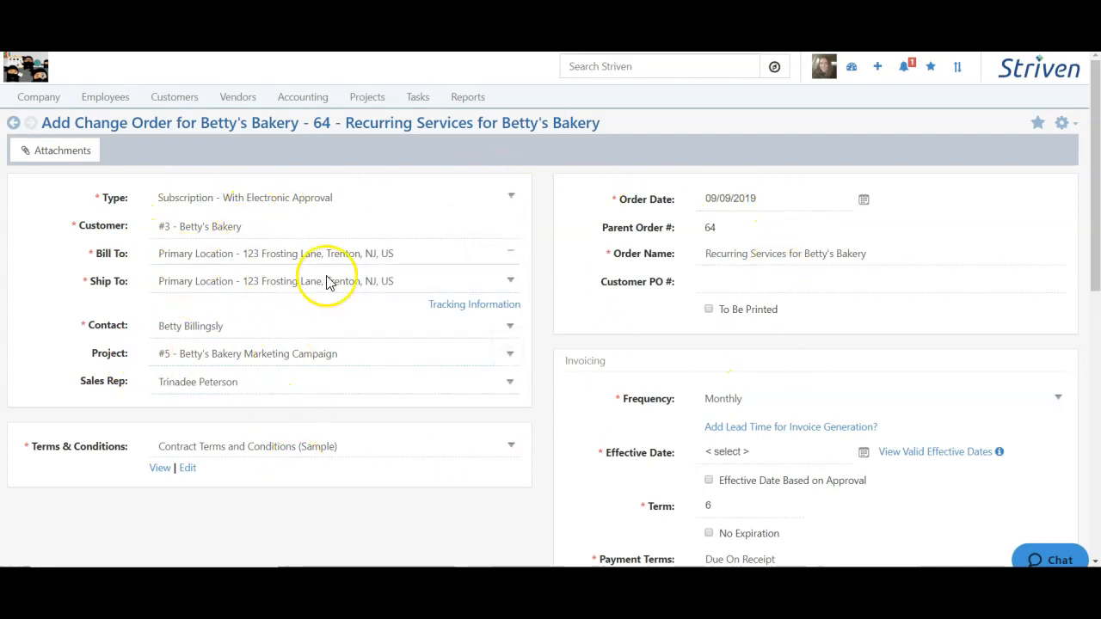
Step: Set the change order's effective date to 10/01/2019 from the valid effective dates
scroll(519, 451, "down", 3)
scroll(539, 350, "down", 1)
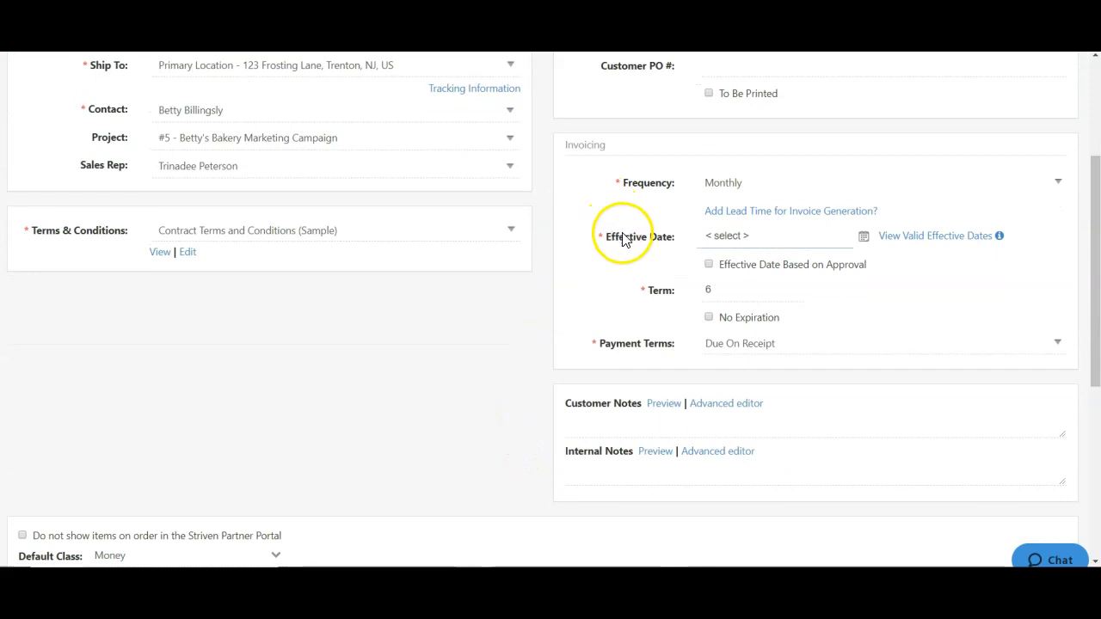
left_click(901, 242)
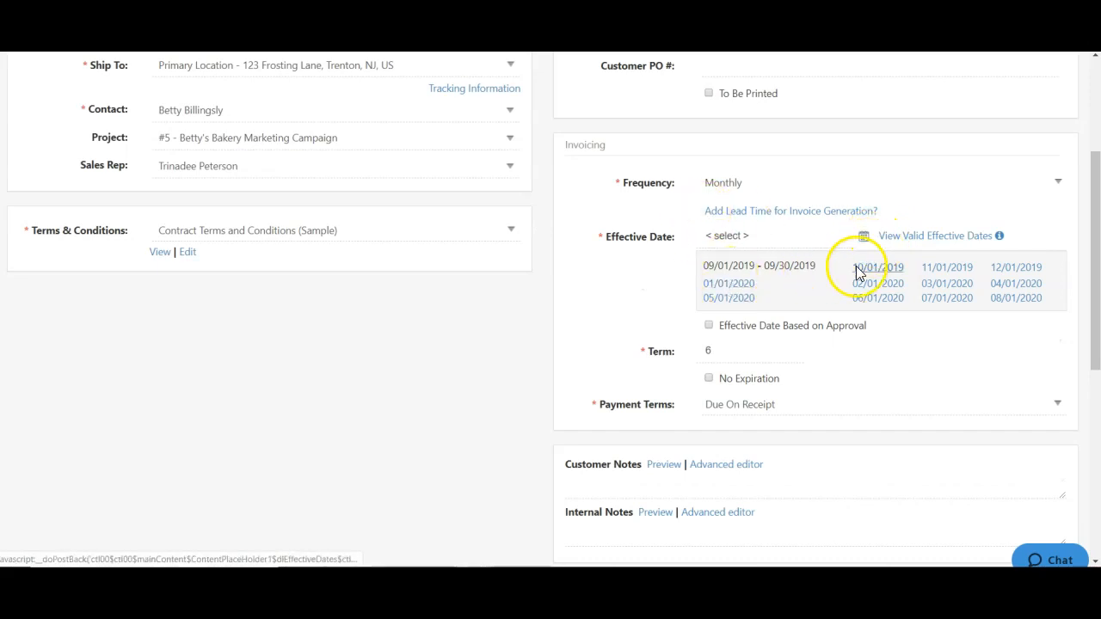
left_click(880, 268)
Step: Set the Marketing Plan item's unit price to $300.00 in the change order
scroll(410, 408, "down", 5)
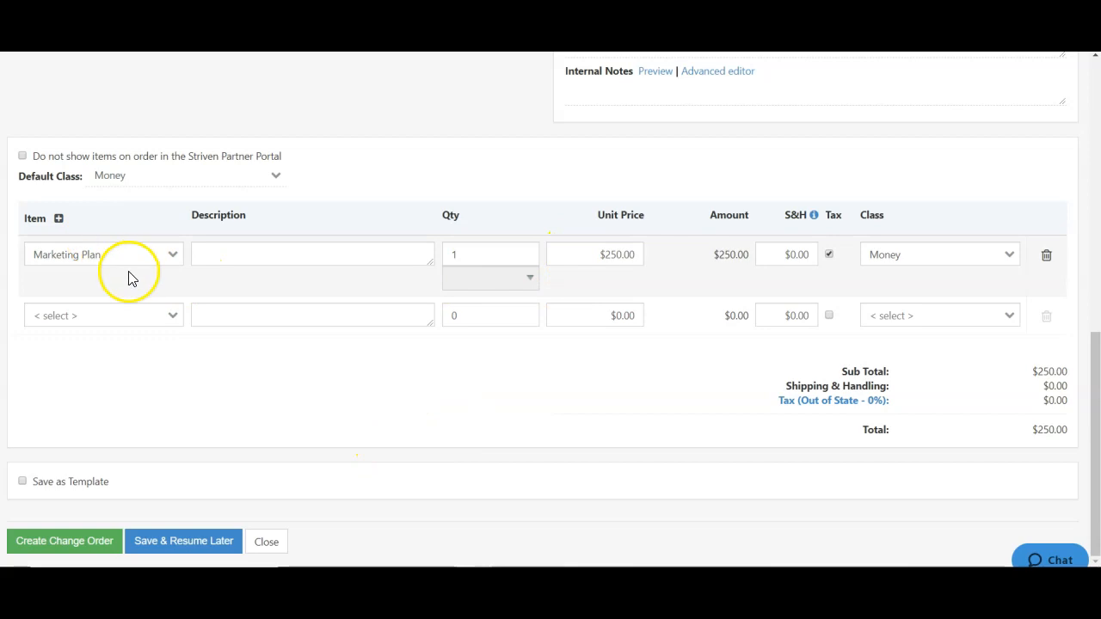
left_click(589, 253)
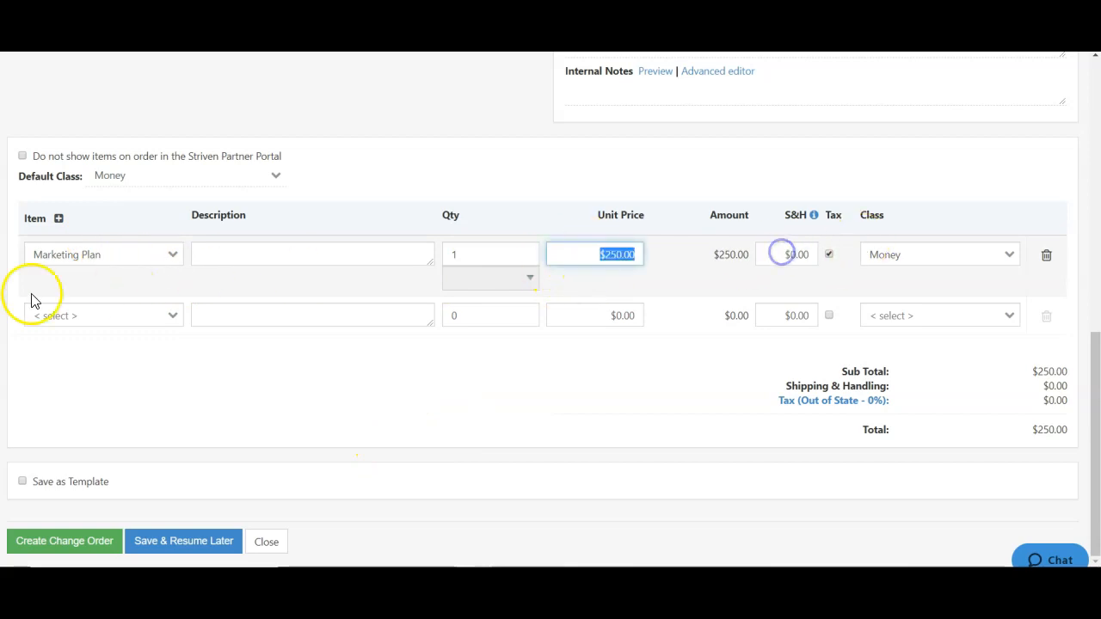
left_click(104, 315)
left_click(424, 277)
left_click(599, 261)
left_click(639, 249)
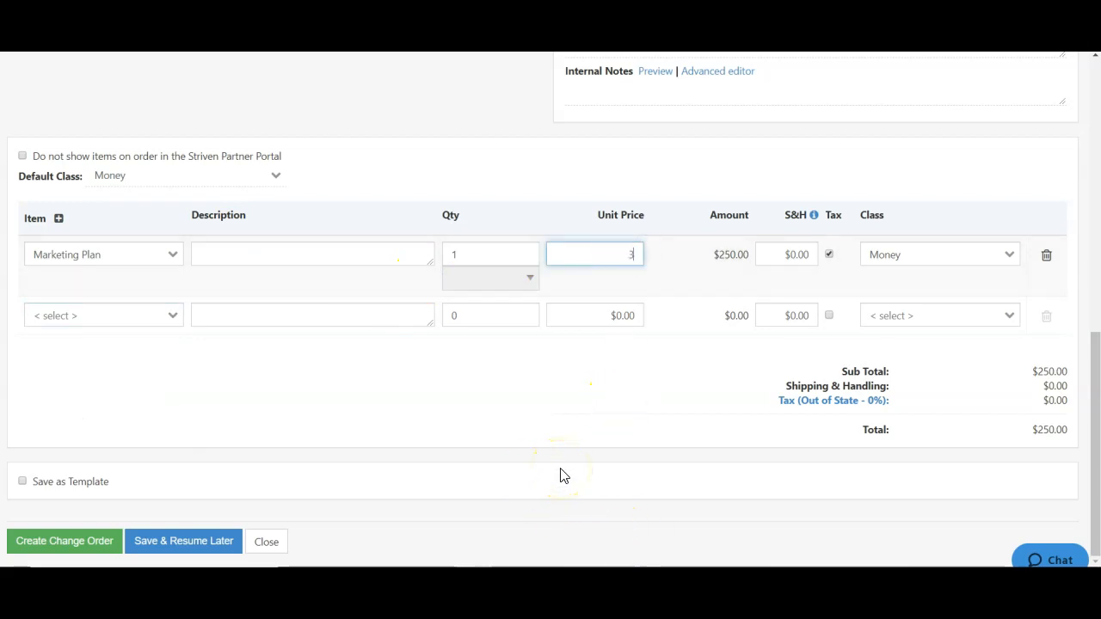
Step: Create the change order and approve it with the Verbal approval method
left_click(67, 542)
left_click(307, 274)
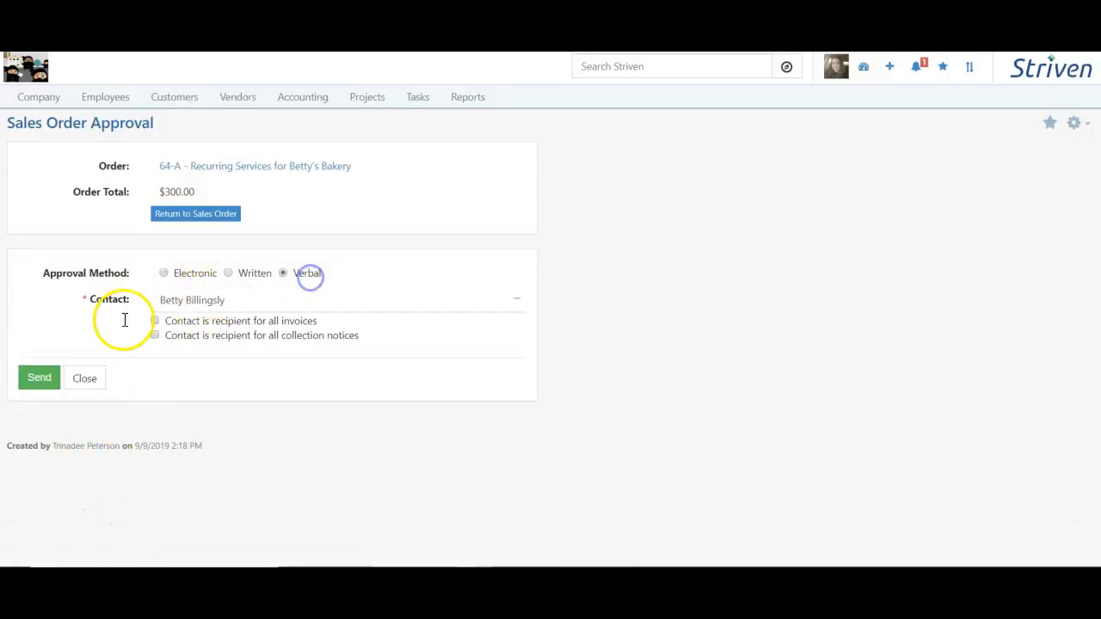
left_click(45, 529)
Step: Open the approved change order, view its sales order history and return to its general information
left_click(159, 333)
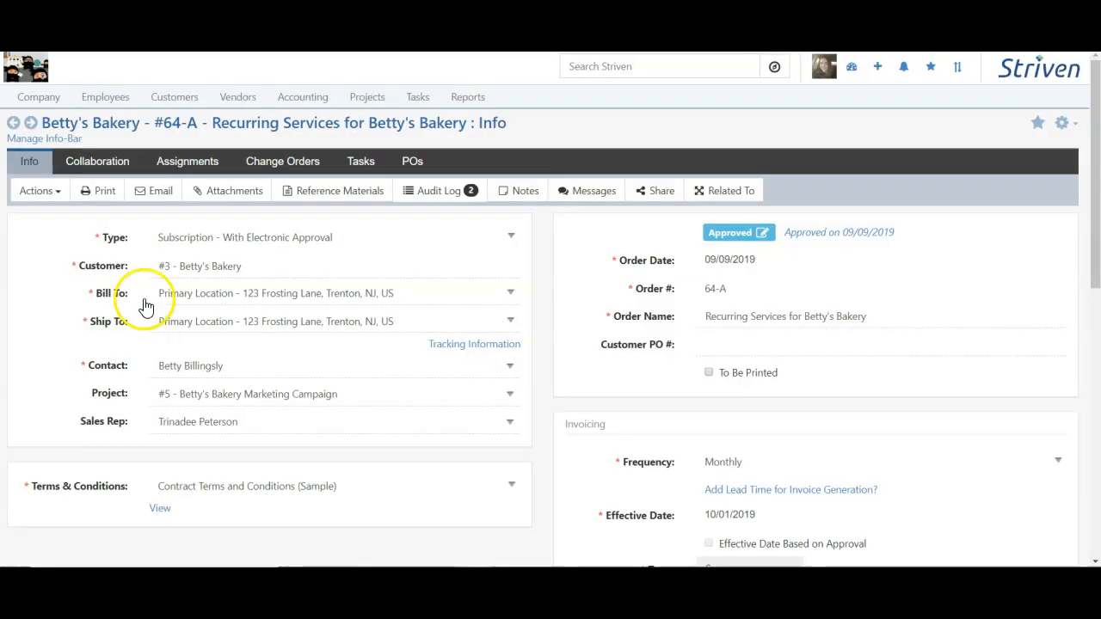
left_click(288, 168)
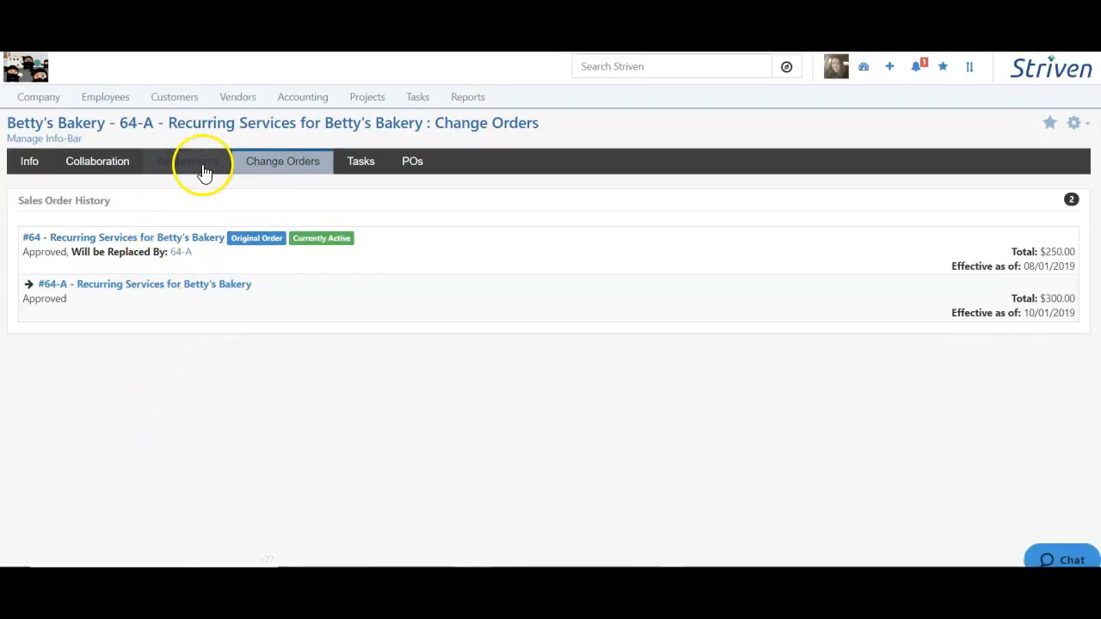
left_click(31, 167)
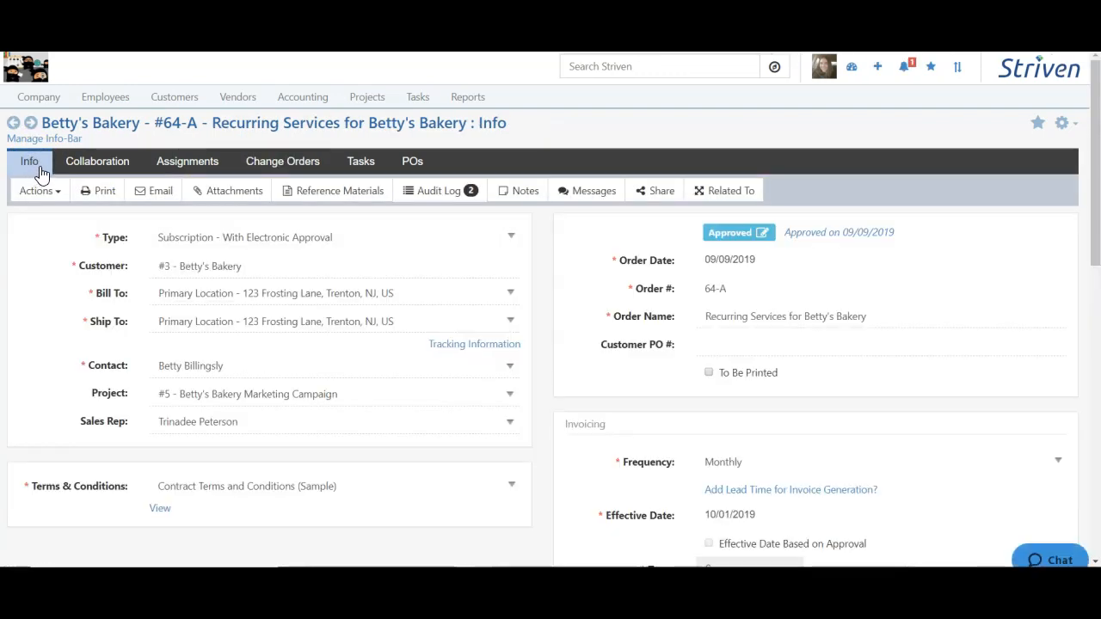
Step: Open the Recurring Expiration Queue, examine the renewal options for expiring orders and check the additional search filters
left_click(173, 101)
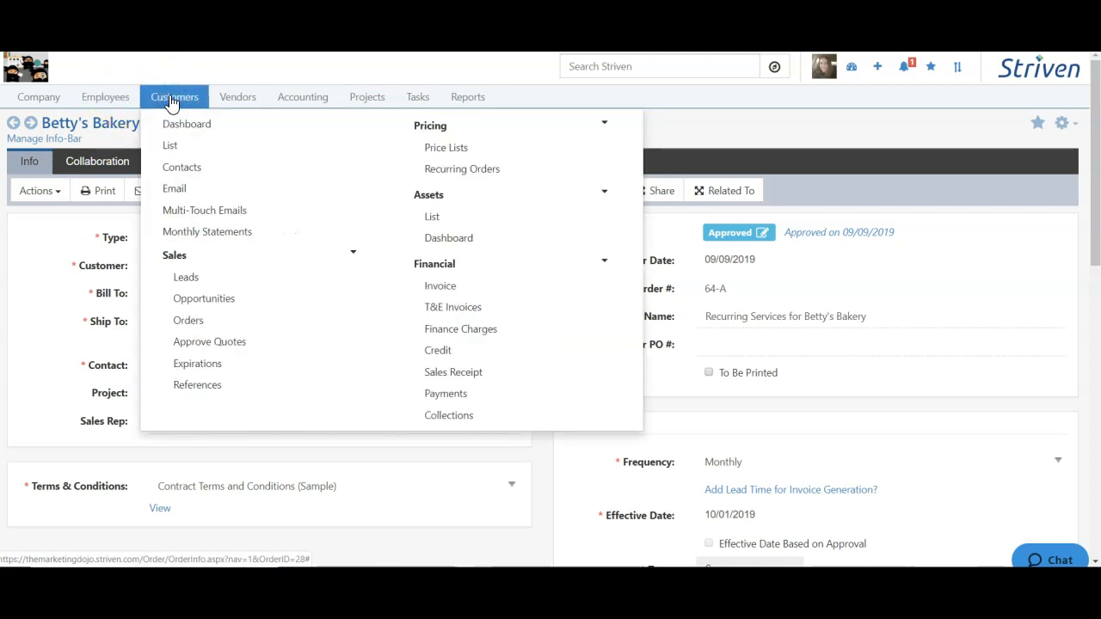
left_click(249, 370)
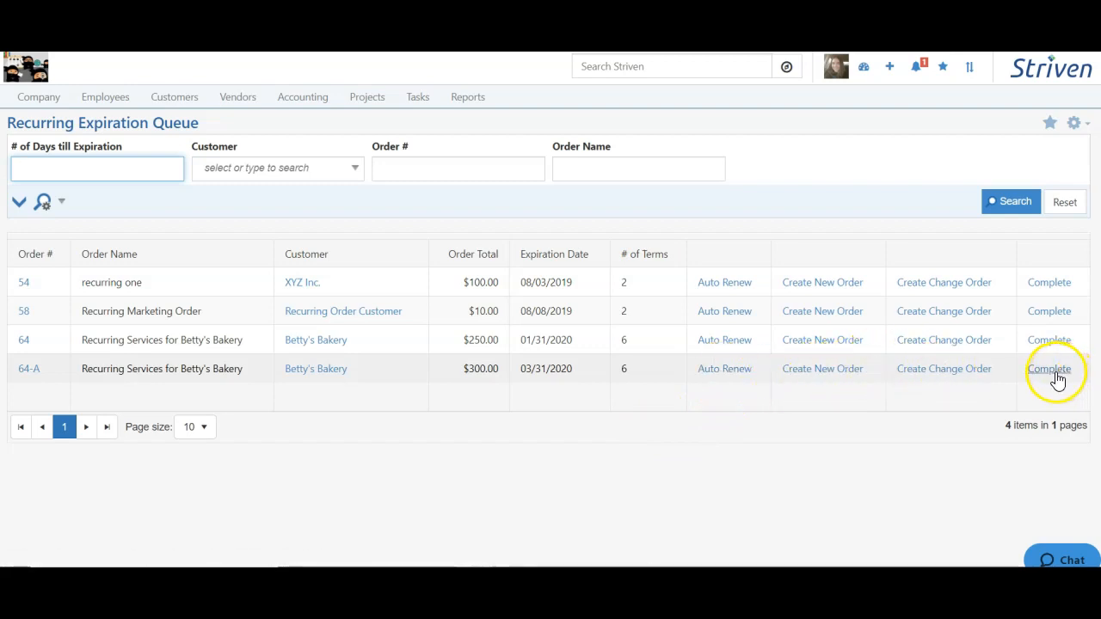
left_click(19, 202)
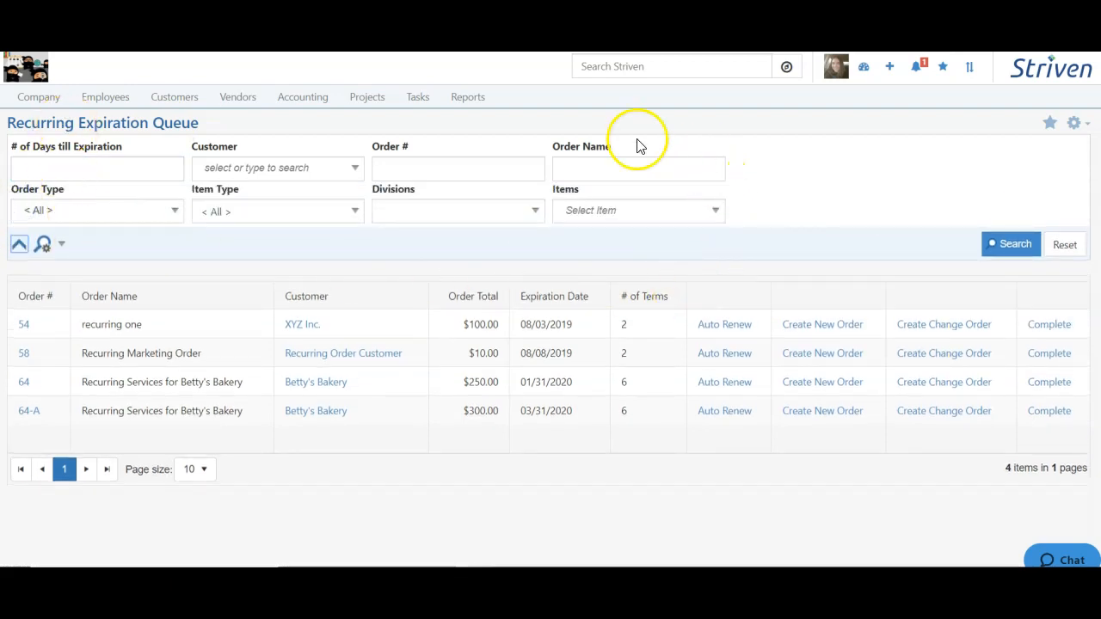
left_click(19, 244)
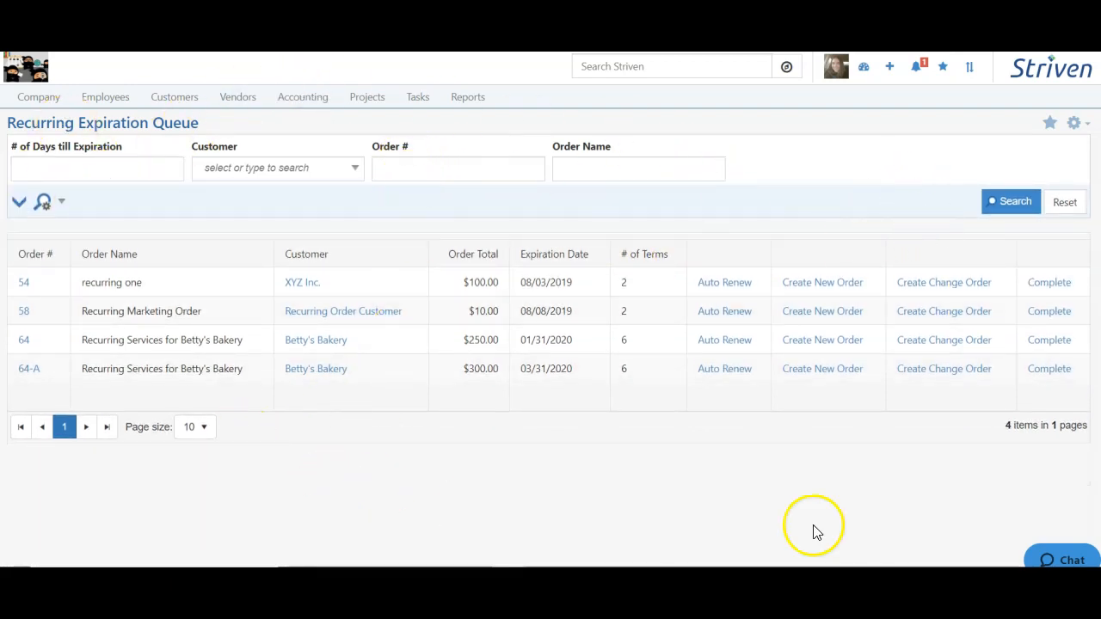
Step: Mark the original $250.00 Recurring Services for Betty's Bakery order as completed in the expiration queue
left_click(1047, 342)
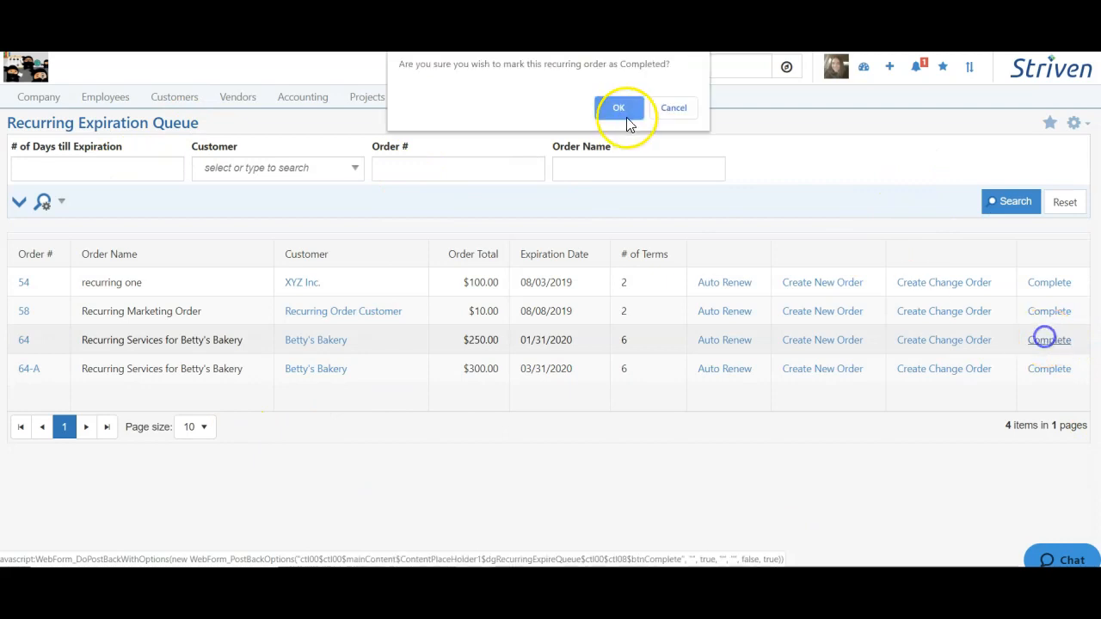